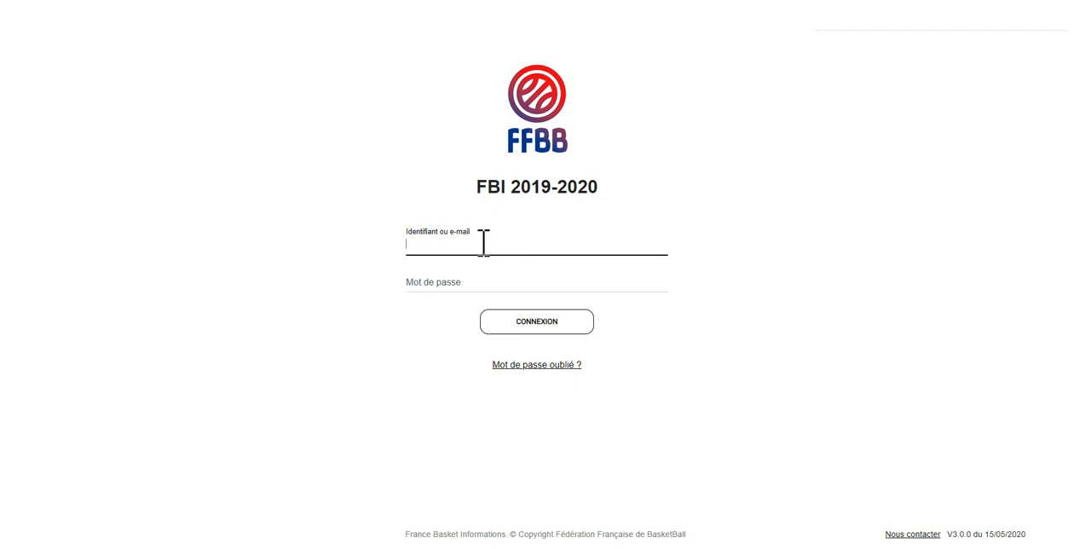
# Sign in to FBI with the club's identifier and the account password
pyautogui.write('HDF0059')
pyautogui.write('059')
pyautogui.press('BackSpace')
pyautogui.press('BackSpace')
pyautogui.write('509')
pyautogui.press('Tab')
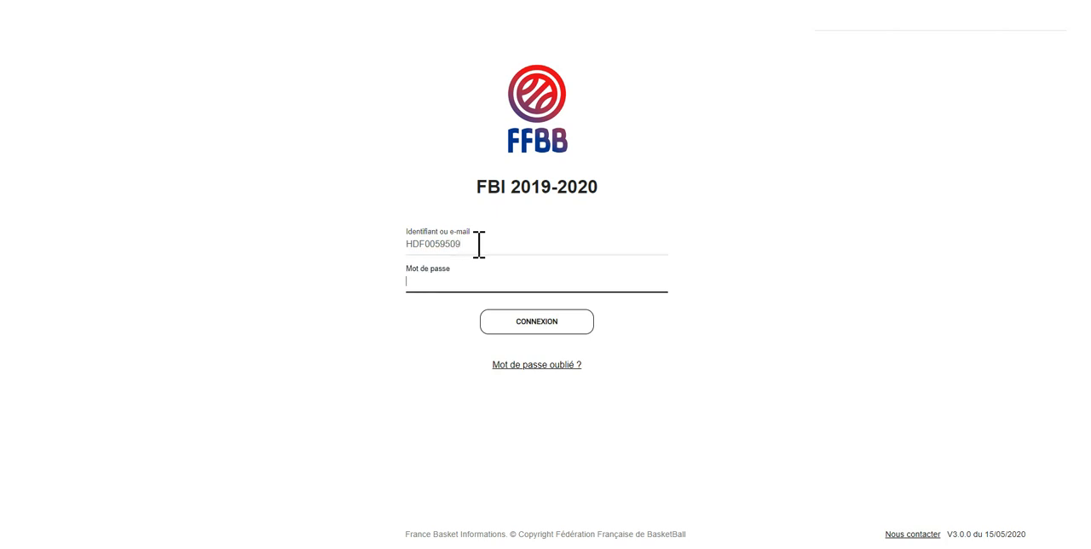
pyautogui.write('********')
pyautogui.click(550, 323)
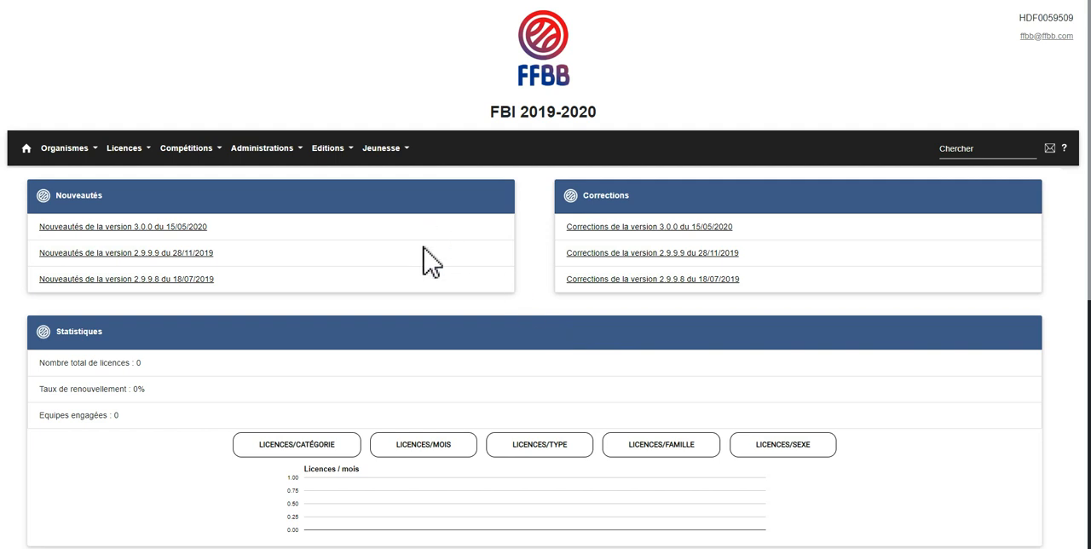
# Open the pre-registration management page (Gestion des préinscriptions) for licences
pyautogui.scroll(-2, 424, 253)
pyautogui.scroll(2, 430, 261)
pyautogui.click(71, 155)
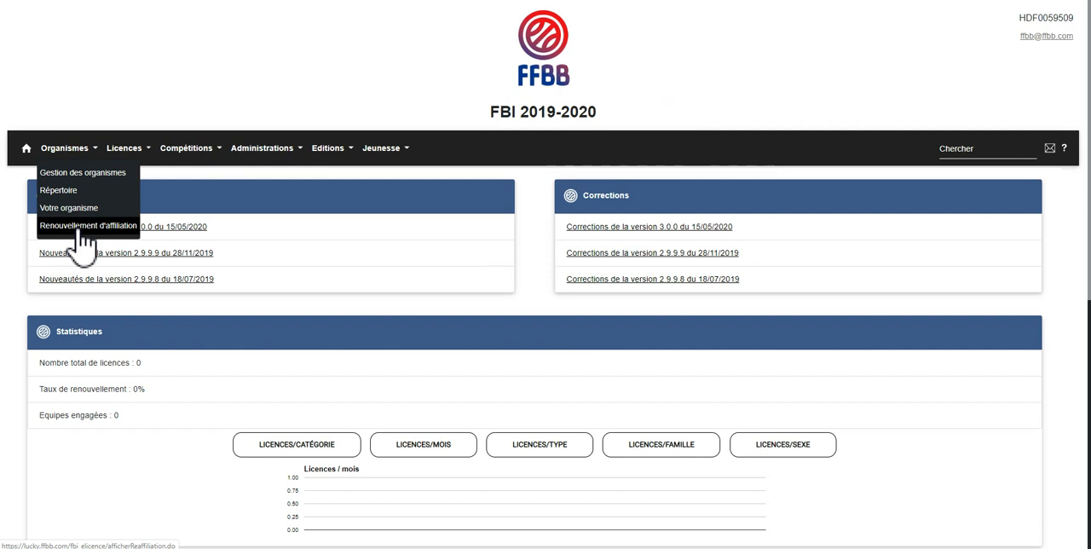
pyautogui.click(134, 151)
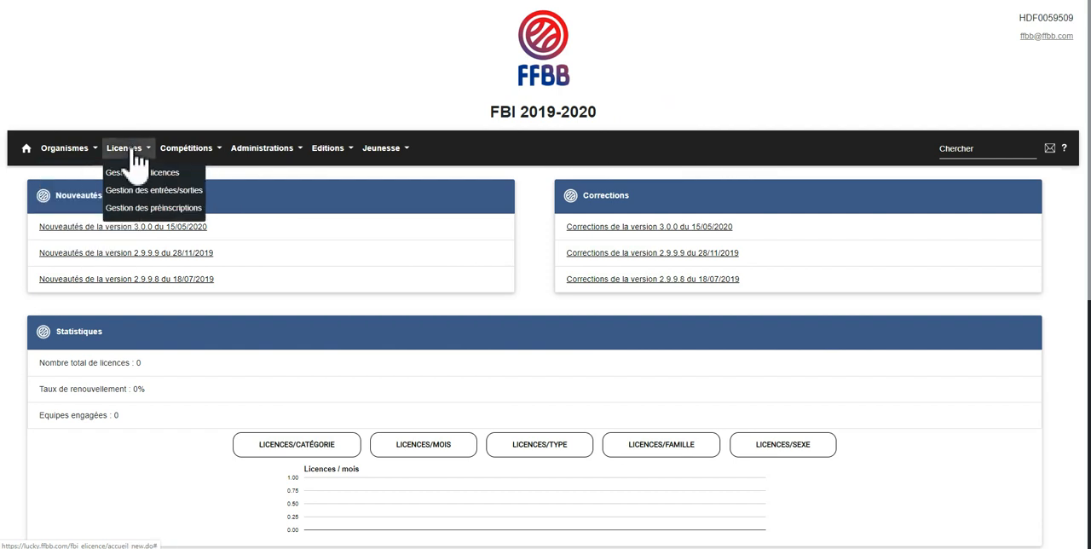
pyautogui.click(162, 208)
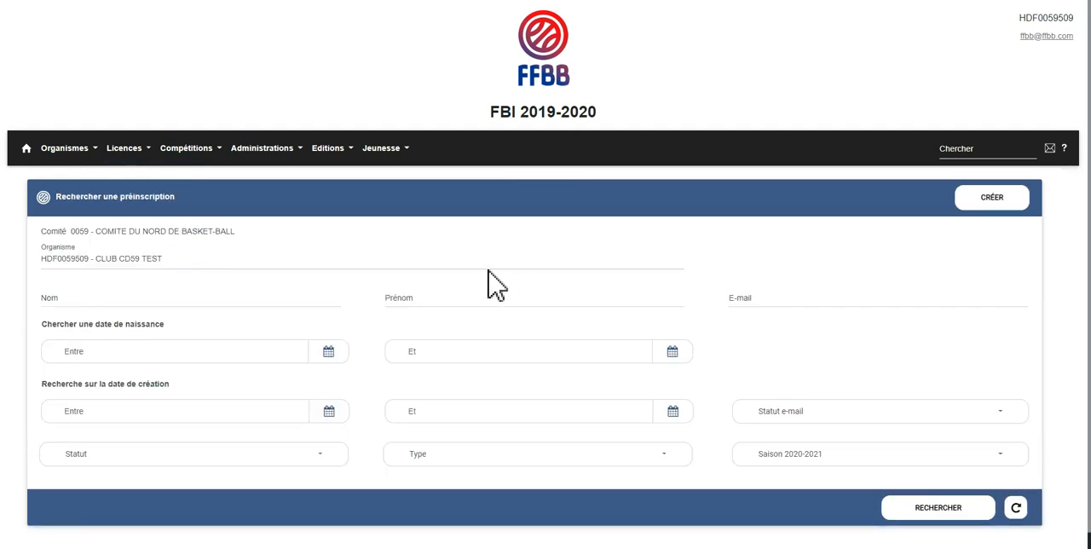
pyautogui.click(136, 150)
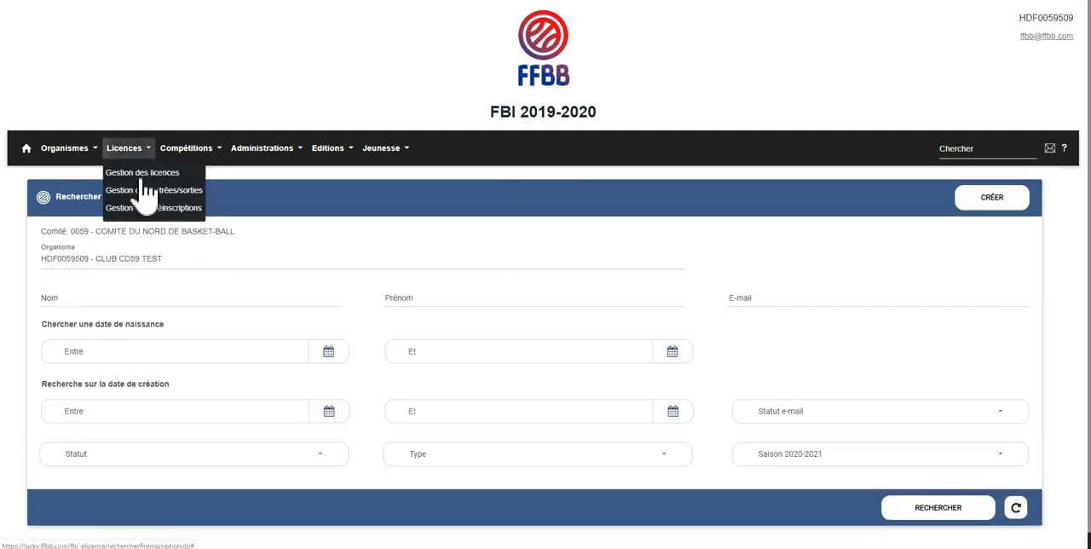
pyautogui.click(153, 210)
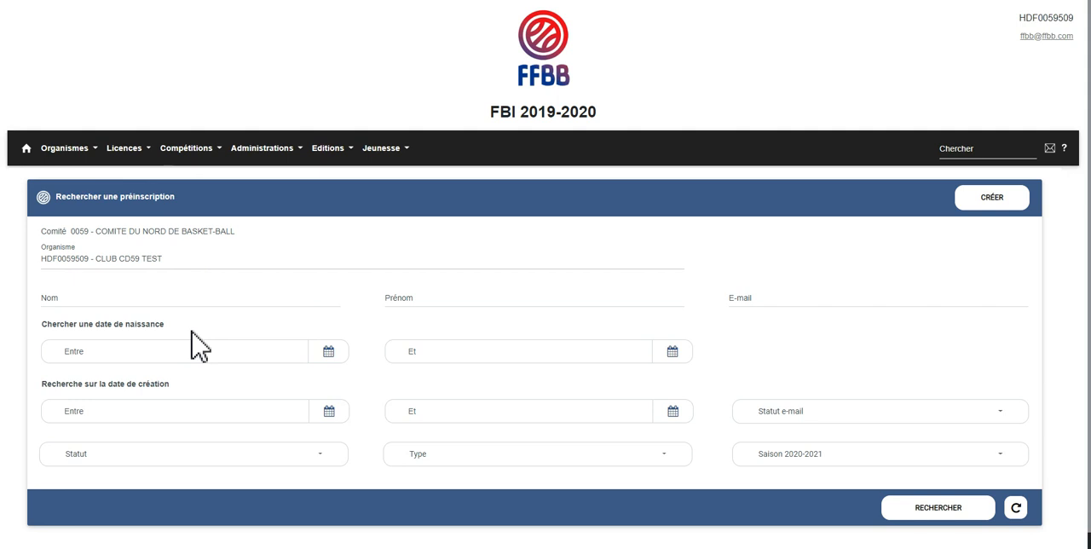
# Examine the status options available for filtering the pre-registration search
pyautogui.scroll(-1, 191, 332)
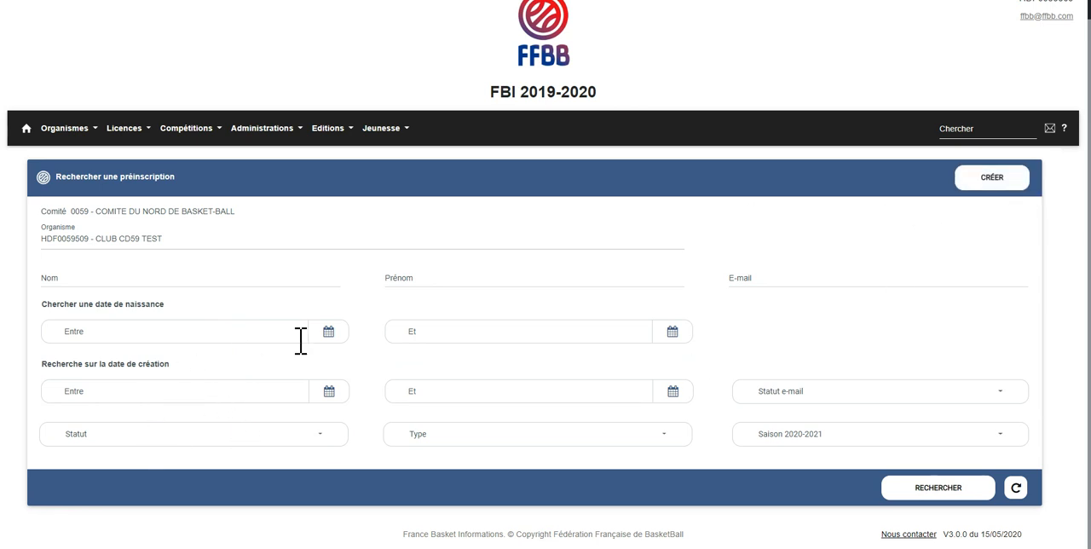
pyautogui.click(262, 442)
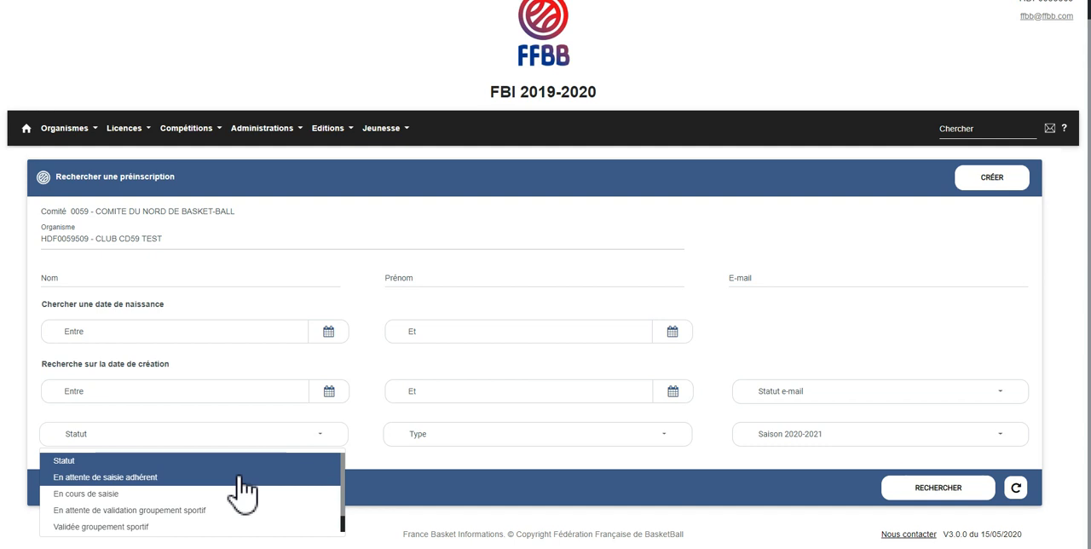
pyautogui.click(239, 478)
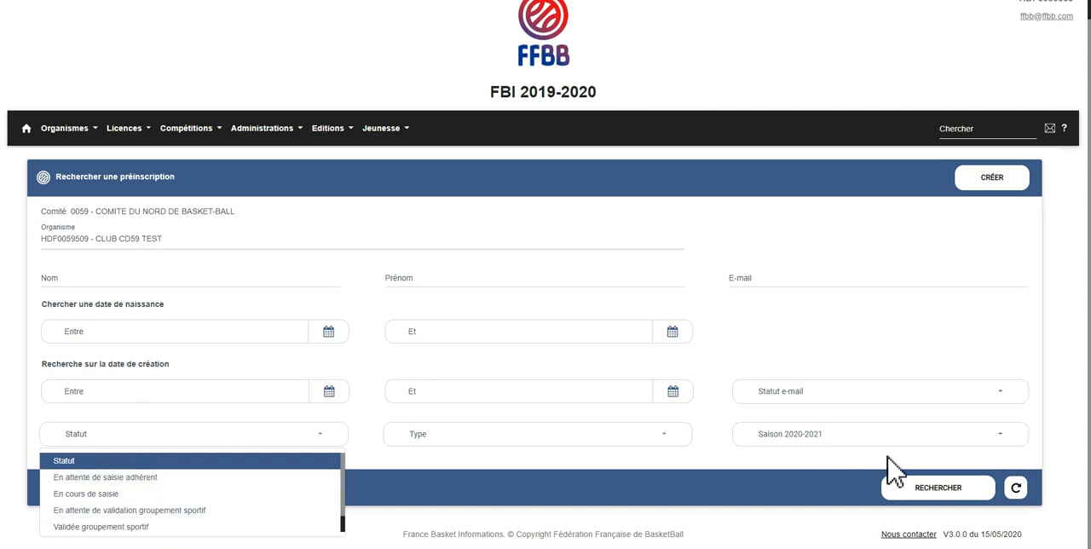
pyautogui.click(803, 314)
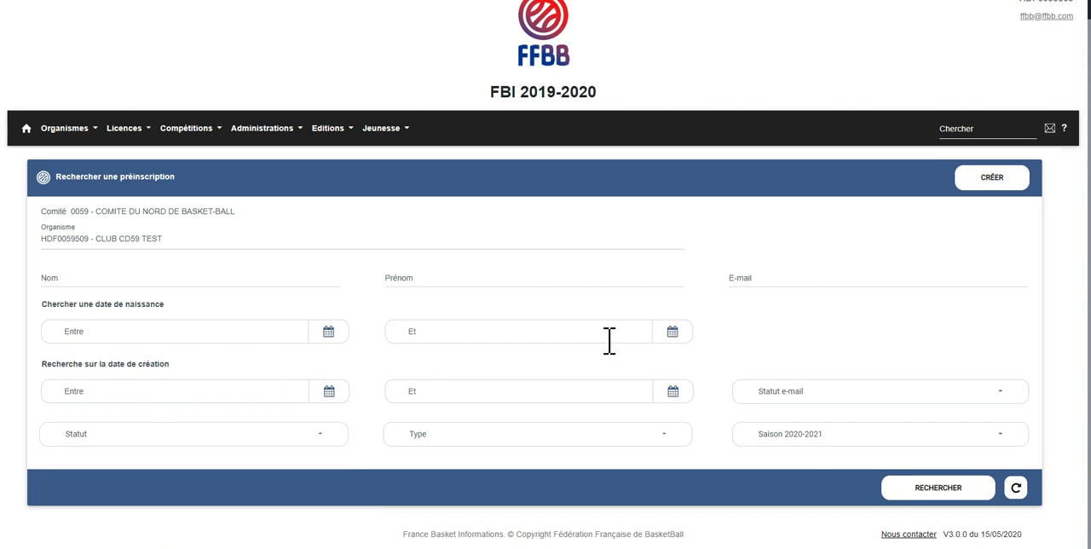
pyautogui.click(191, 439)
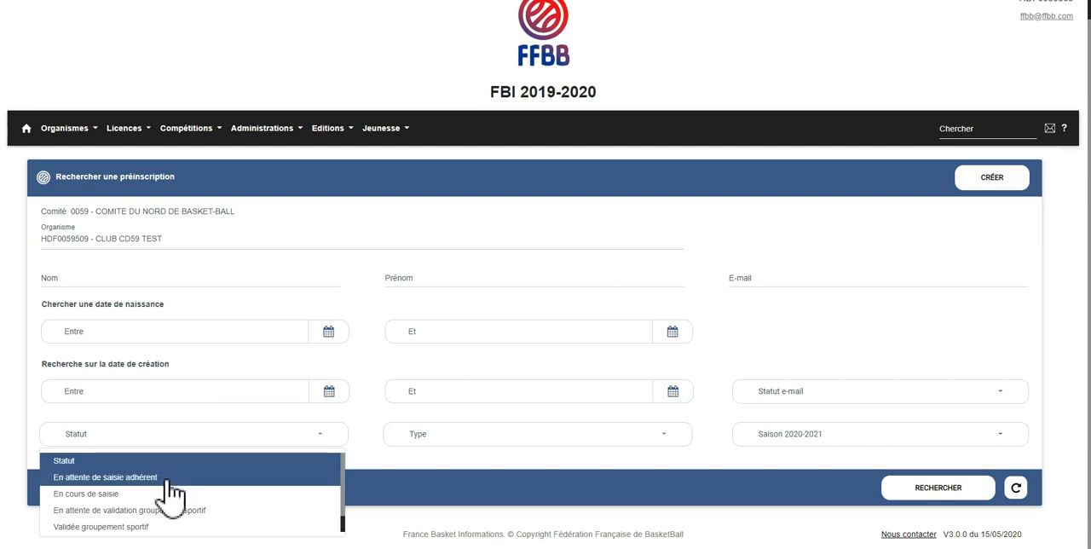
pyautogui.scroll(-1, 157, 521)
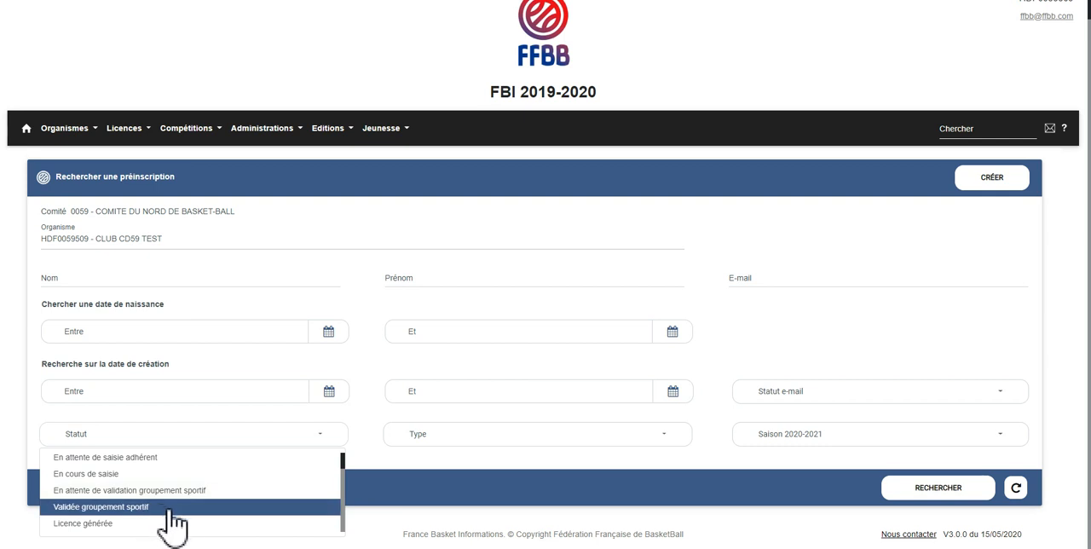
pyautogui.click(662, 196)
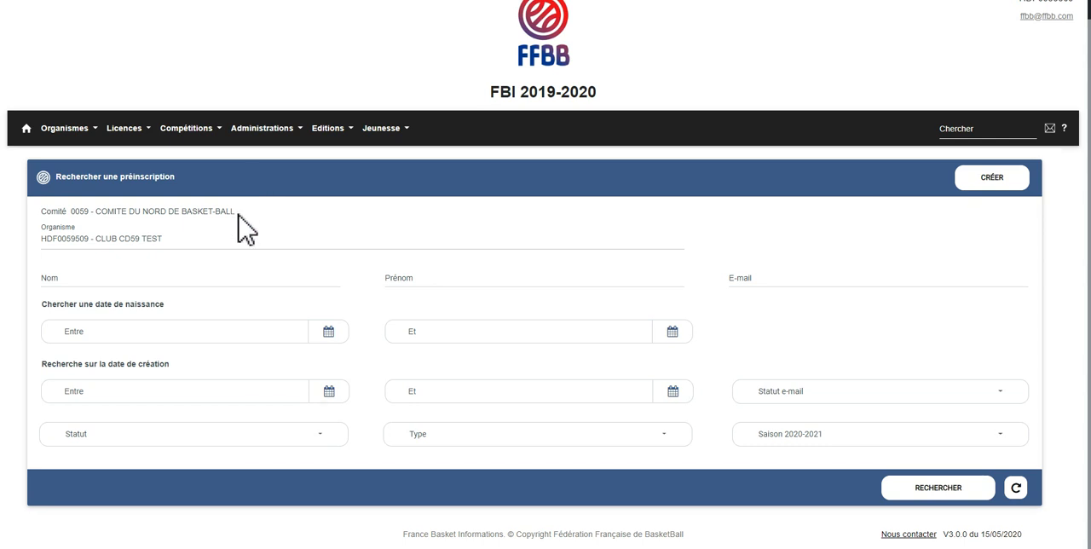
# Start a new pre-registration and find the licensee by surname with Recherche Nationale enabled
pyautogui.click(1004, 182)
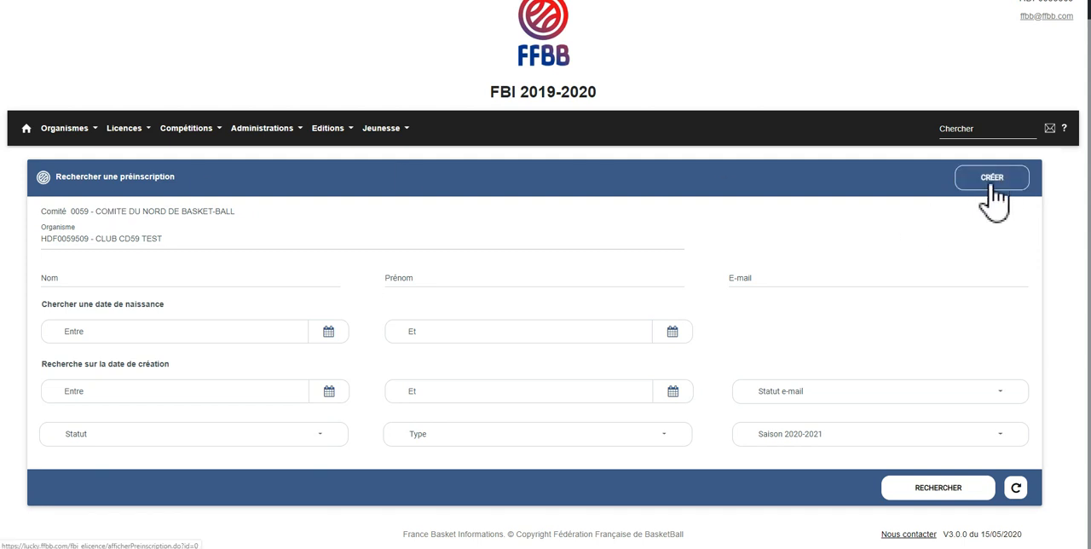
pyautogui.click(994, 183)
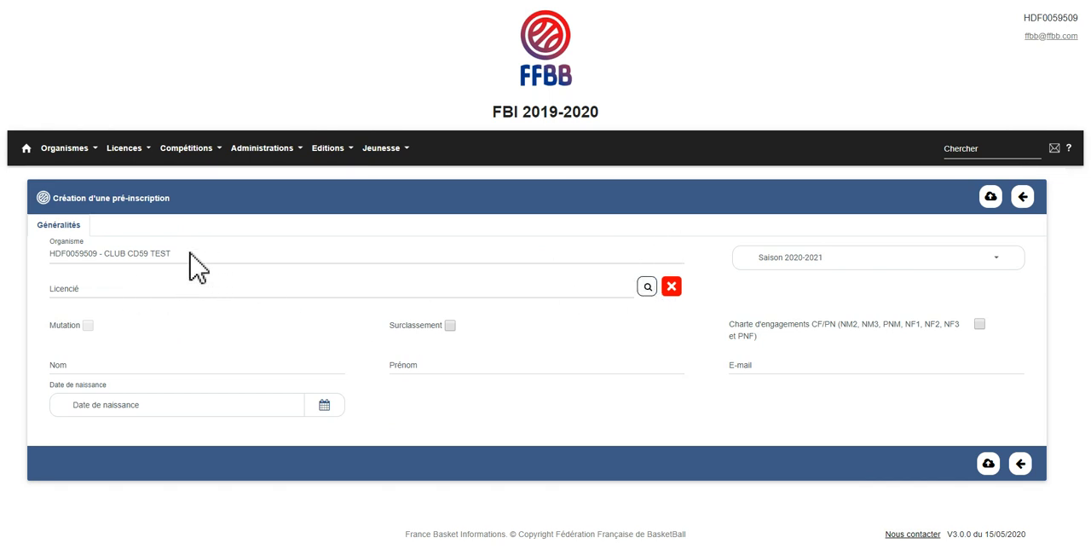
pyautogui.click(647, 287)
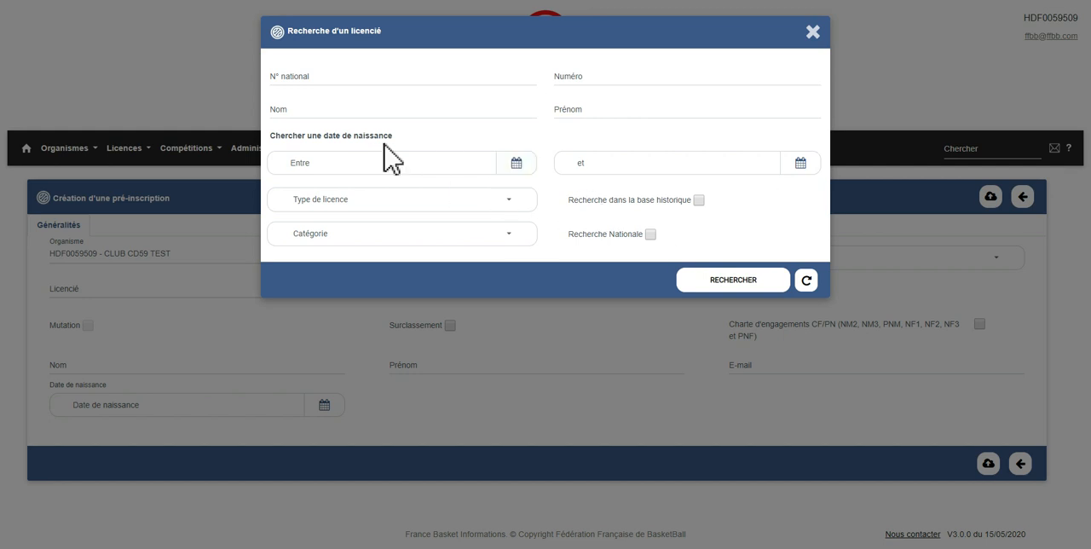
pyautogui.click(325, 114)
pyautogui.write('MUTA')
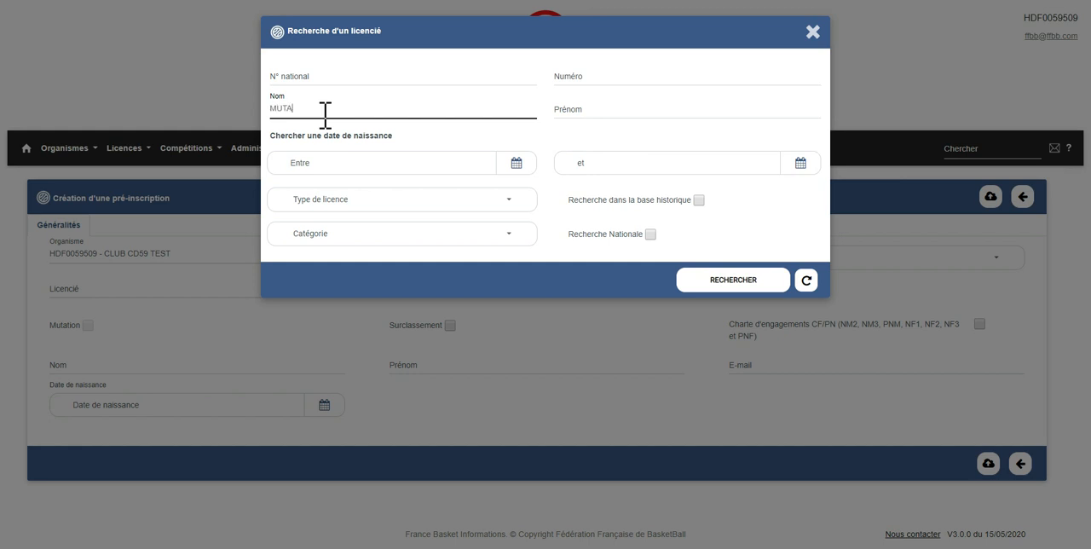
pyautogui.write('TION')
pyautogui.click(651, 234)
pyautogui.click(729, 284)
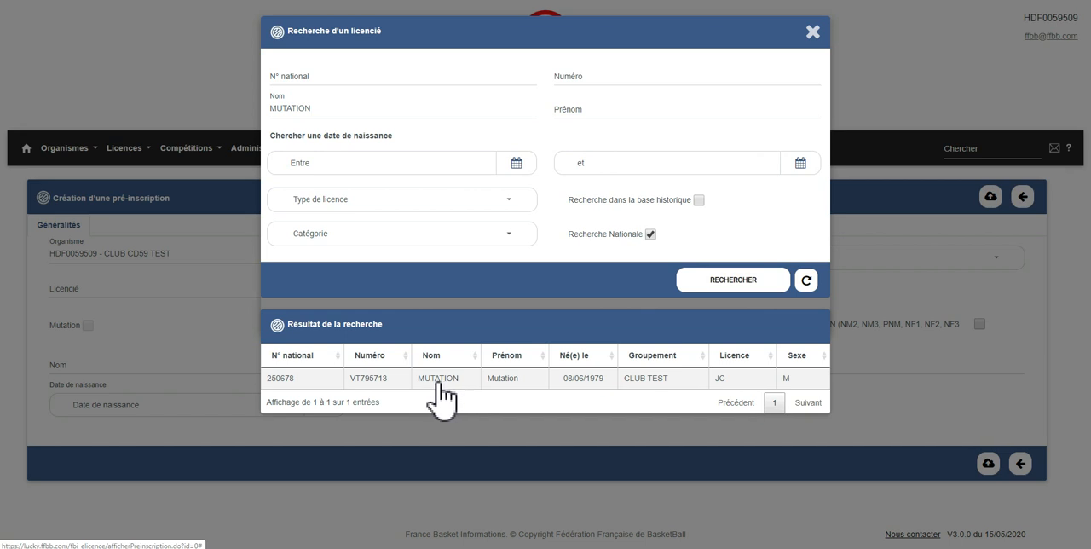
# Assign the licensee from the search results to the new pre-registration
pyautogui.click(601, 110)
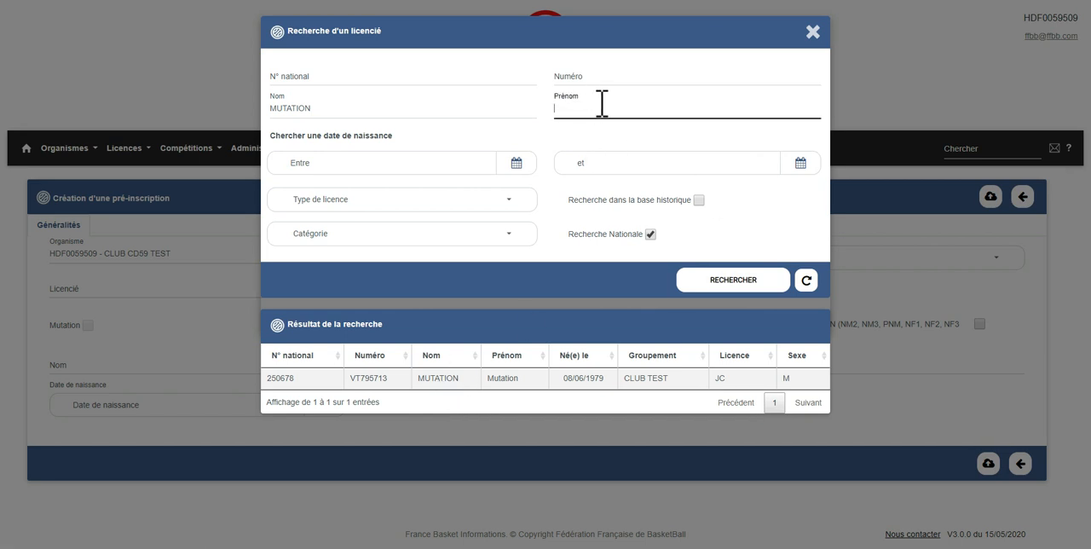
pyautogui.click(603, 82)
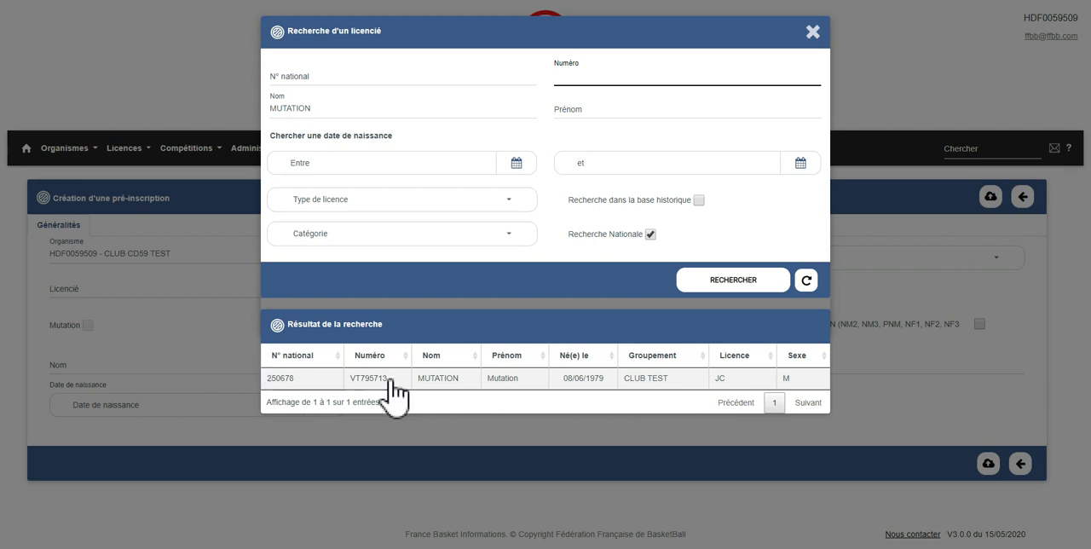
pyautogui.click(454, 385)
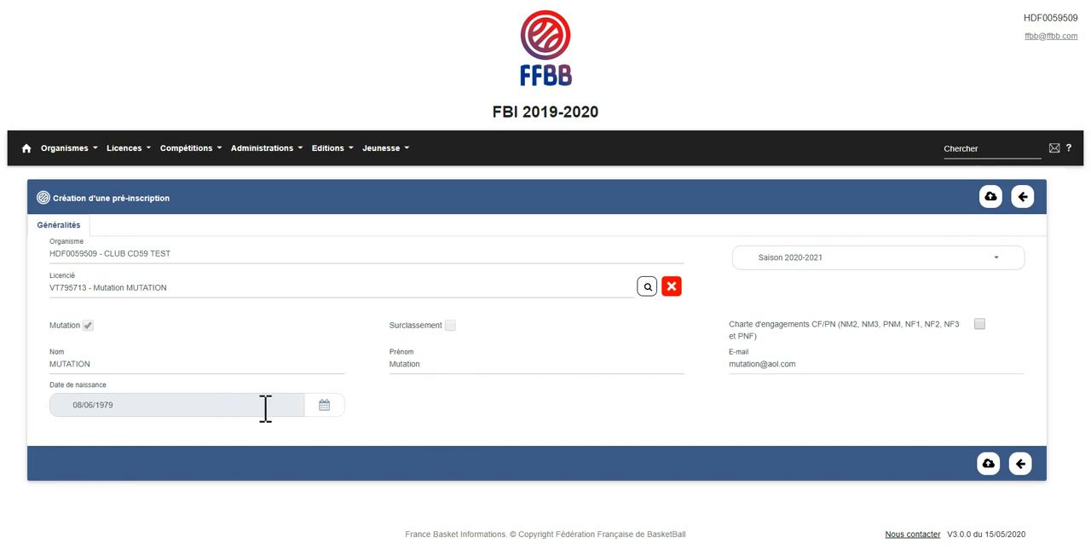
# Replace the domain in the licensee's e-mail address and save the pre-registration
pyautogui.click(822, 365)
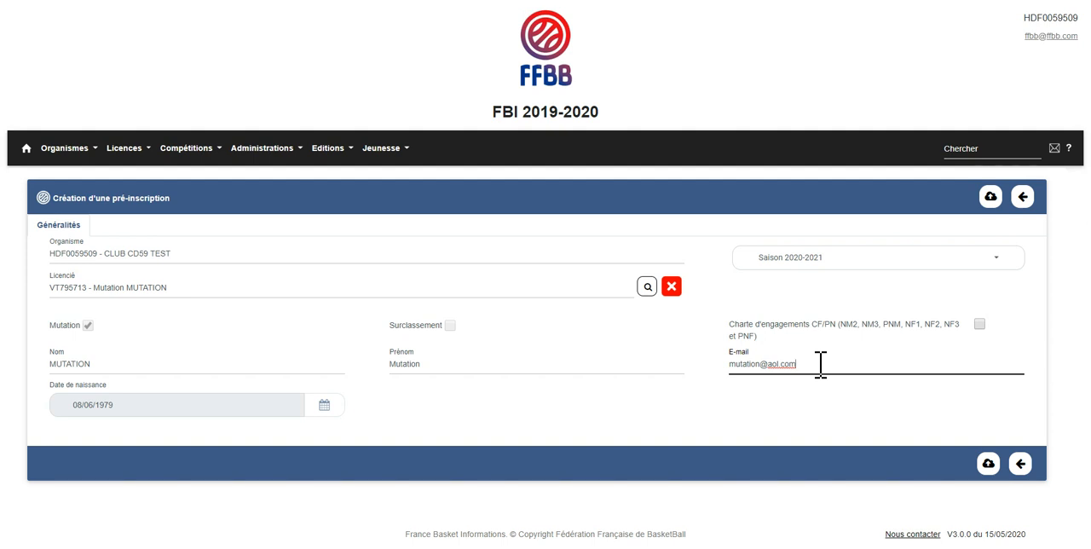
pyautogui.moveTo(803, 364); pyautogui.dragTo(767, 363)
pyautogui.write('HOTMAI')
pyautogui.press('BackSpace')
pyautogui.press('BackSpace')
pyautogui.press('BackSpace')
pyautogui.press('BackSpace')
pyautogui.write('hotmail.fr')
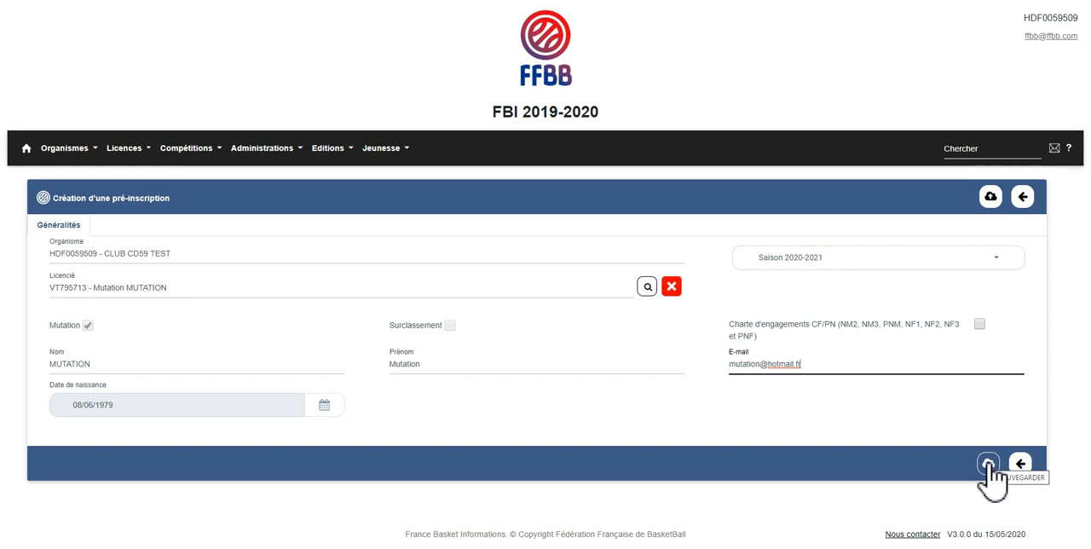
pyautogui.click(988, 465)
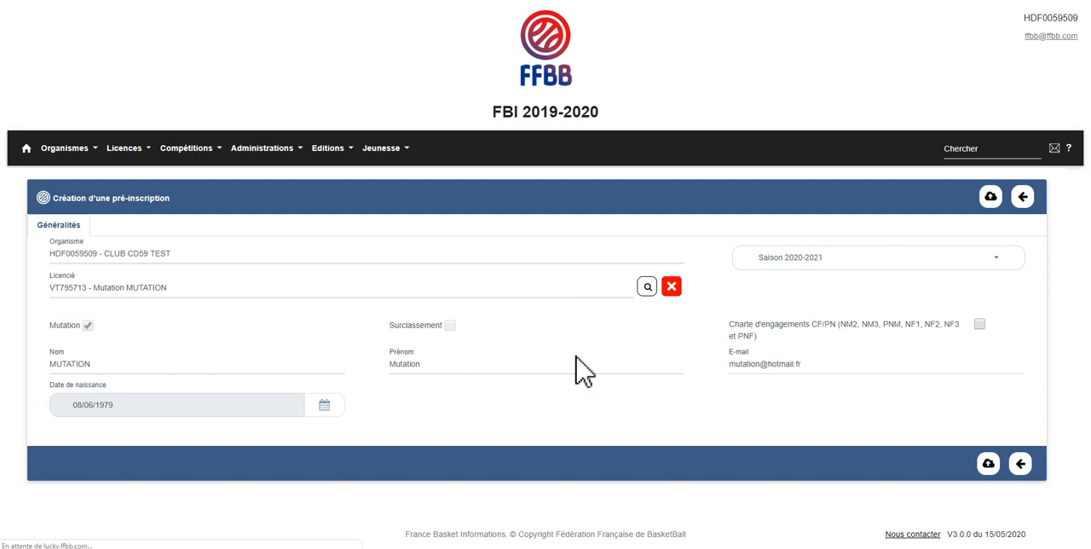
pyautogui.scroll(-2, 577, 358)
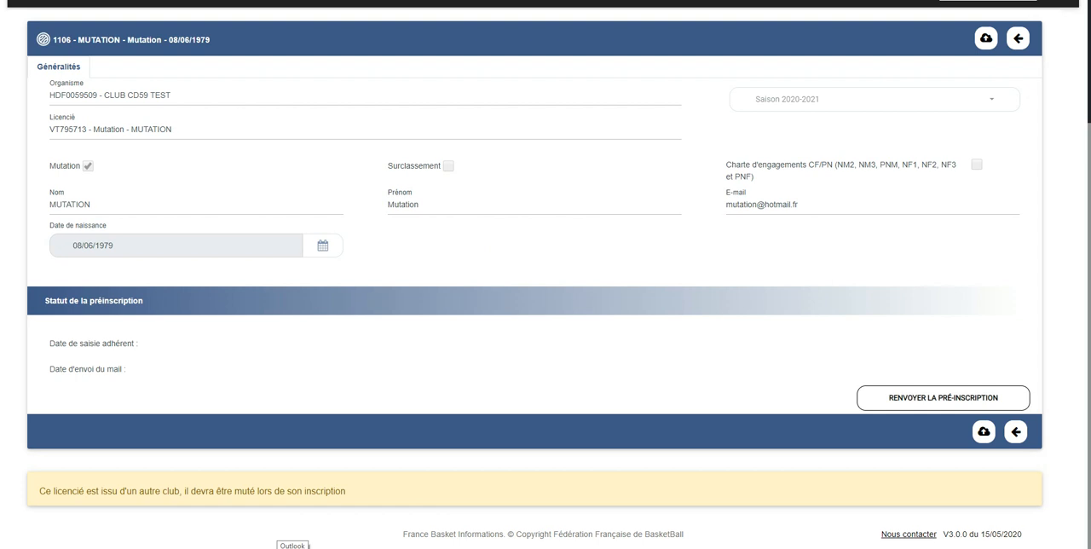
# Start Outlook for the invitation e-mail and open the licensee's e-LICENCE pre-registration page in the browser
pyautogui.click(308, 546)
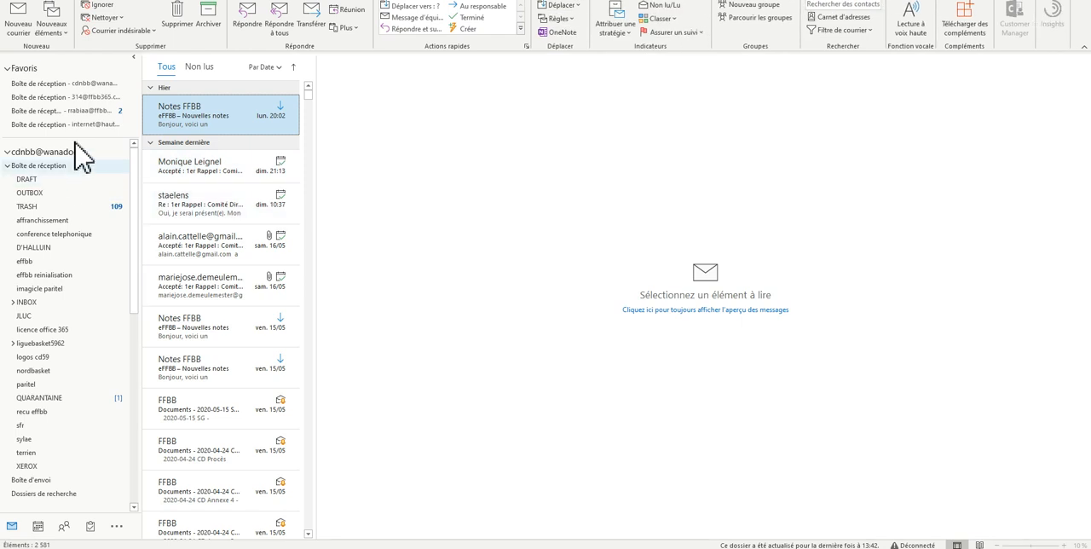
pyautogui.click(91, 112)
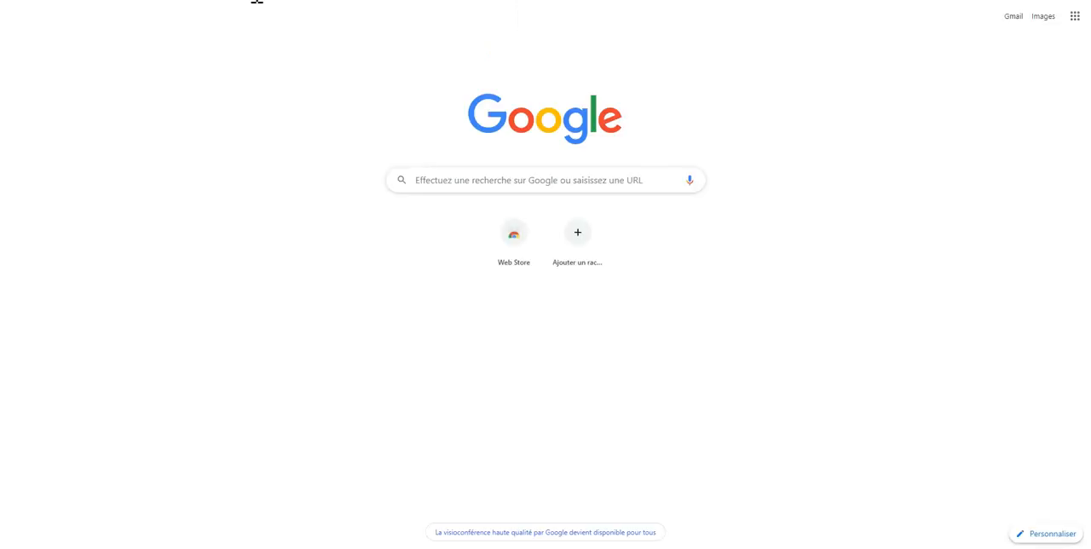
pyautogui.rightClick(254, 2)
pyautogui.click(283, 65)
pyautogui.press('Return')
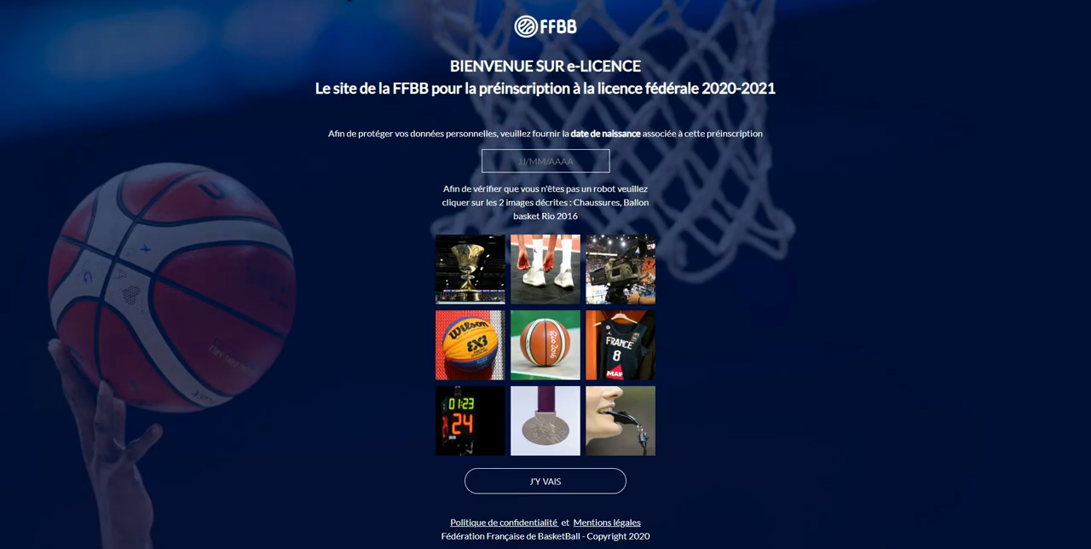
# Unlock the pre-registration with the licensee's date of birth and the Chaussures and Ballon basket Rio 2016 images, and validate the transfer to CLUB CD59 TEST
pyautogui.click(538, 162)
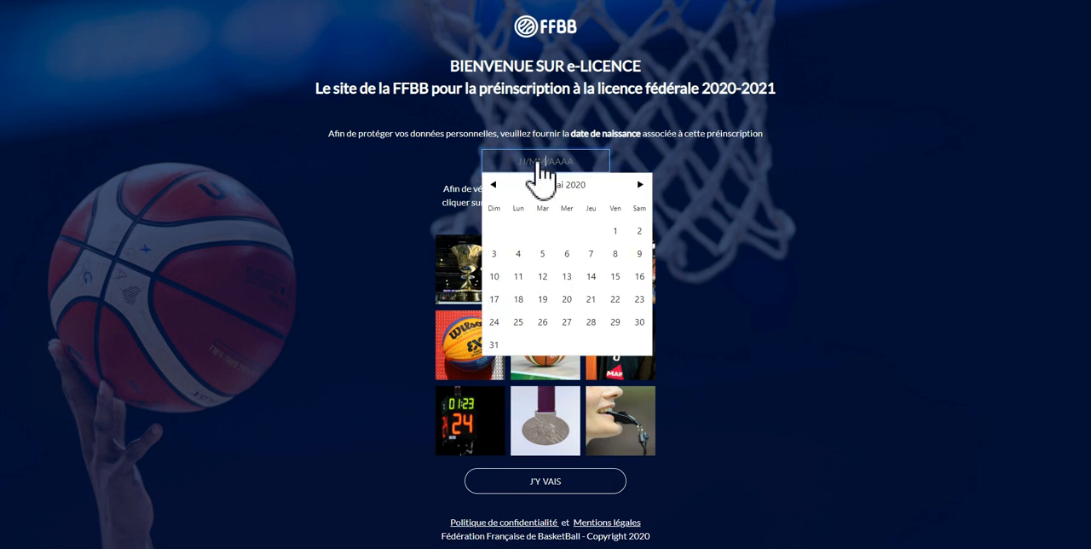
pyautogui.write('à')
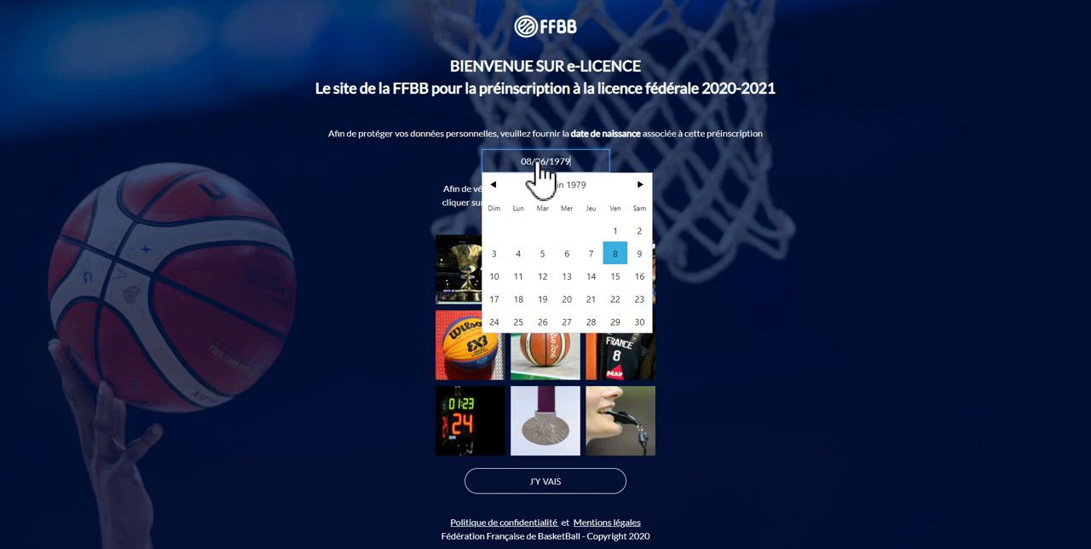
pyautogui.click(615, 255)
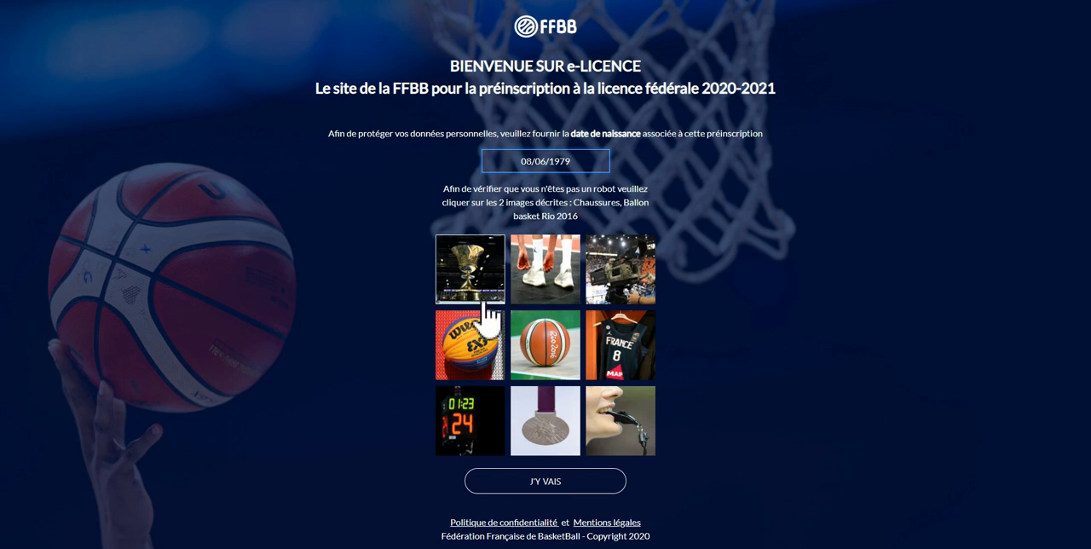
pyautogui.click(562, 294)
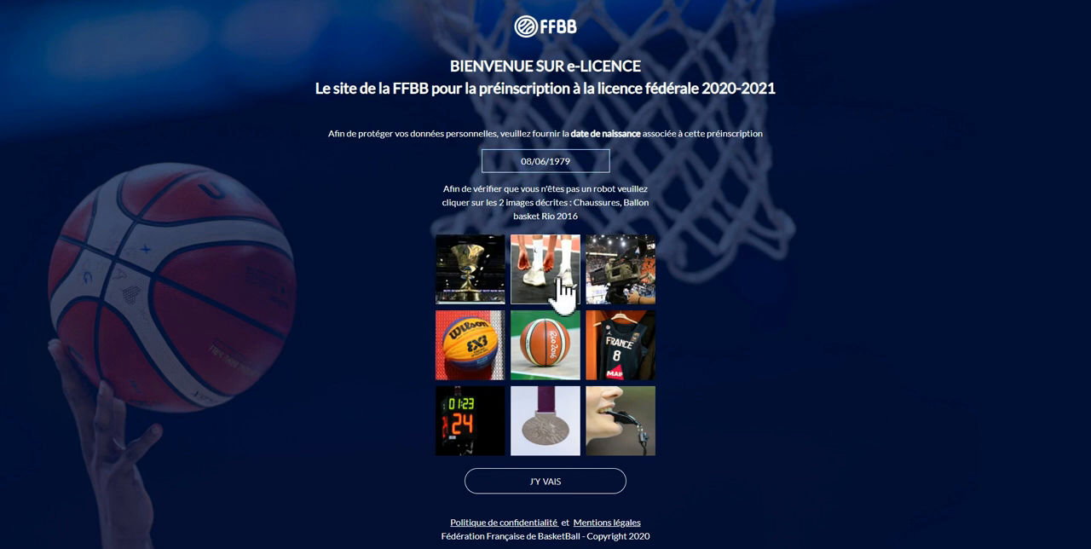
pyautogui.click(562, 294)
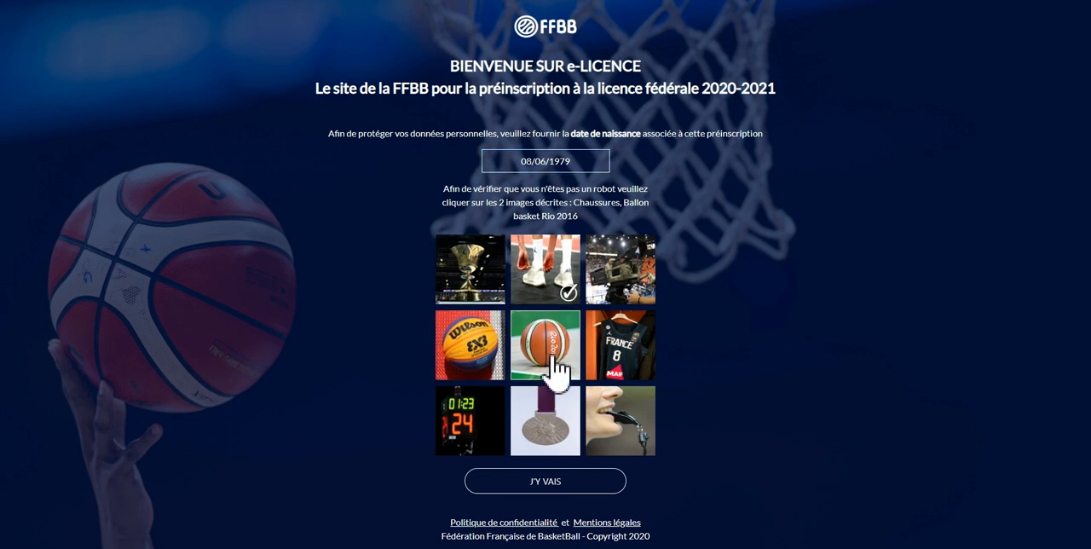
pyautogui.click(554, 368)
pyautogui.click(567, 485)
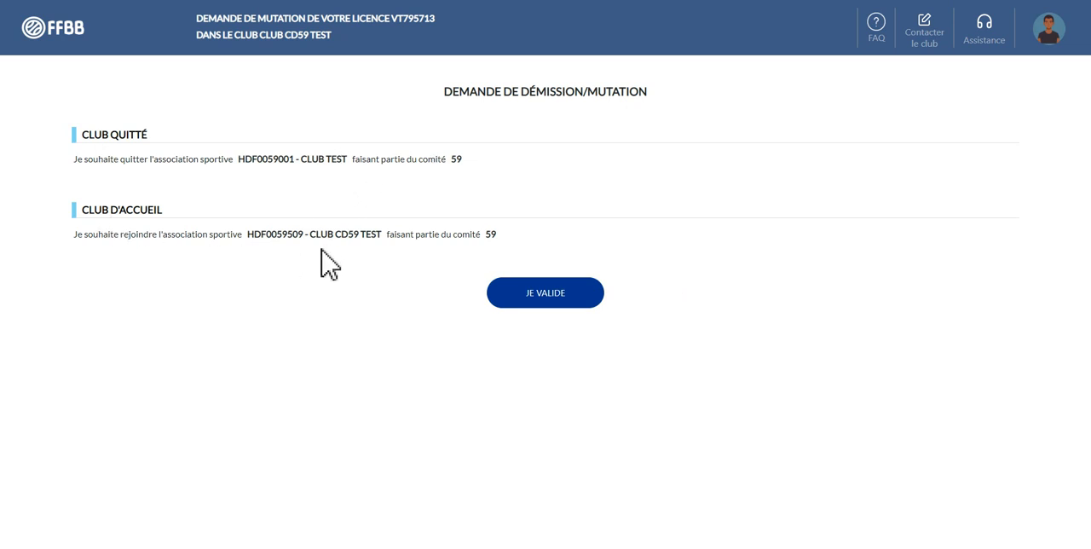
pyautogui.click(554, 296)
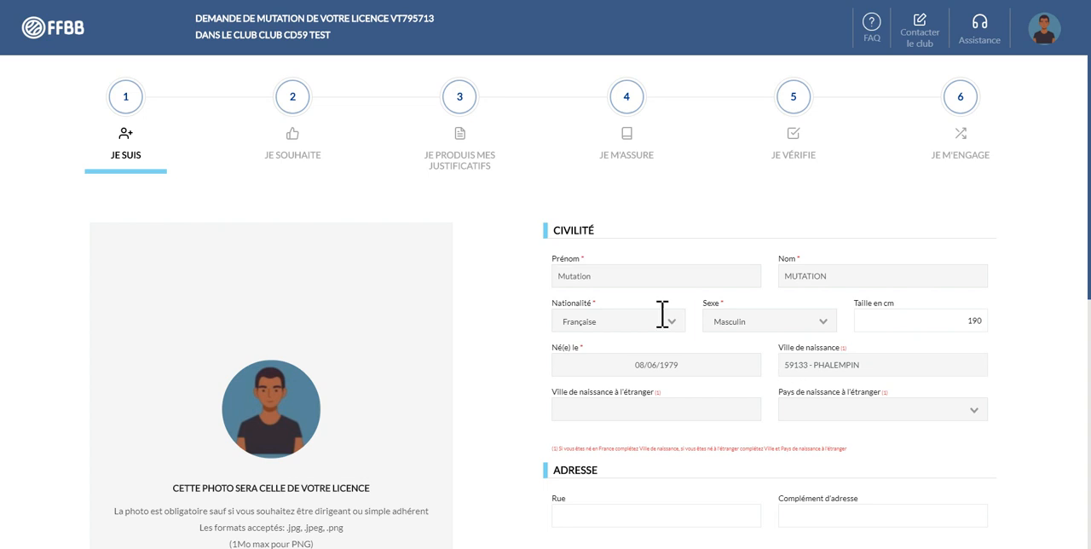
# Examine the civil status, address and contact fields of the Je suis stage and the identity photo requirements
pyautogui.scroll(-2, 315, 219)
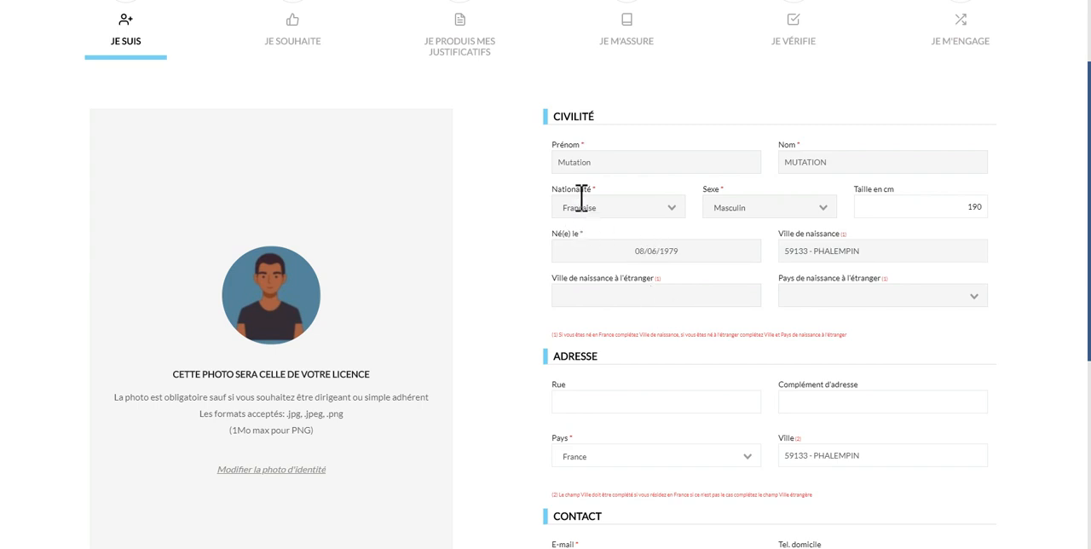
pyautogui.scroll(-1, 596, 230)
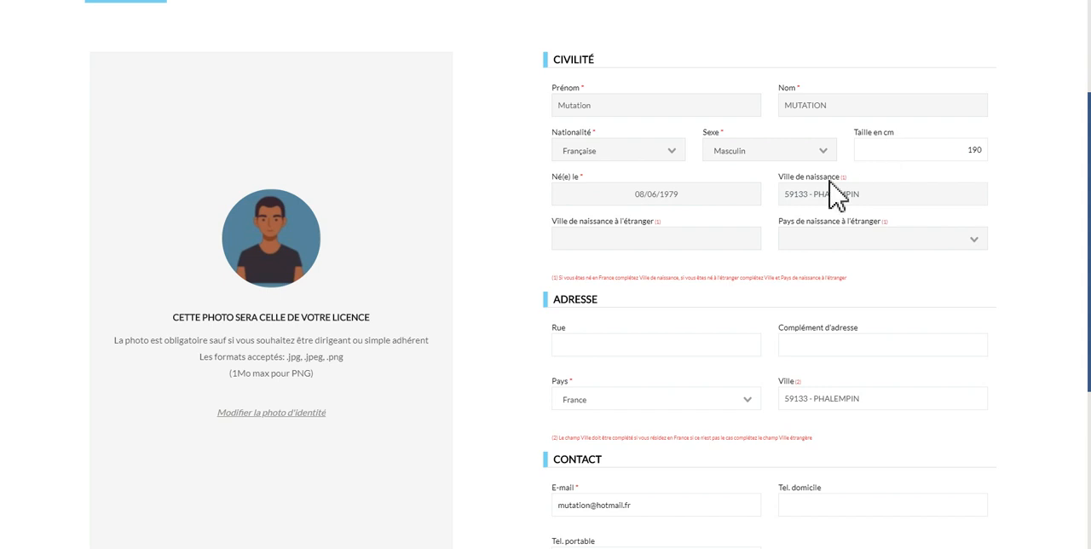
pyautogui.click(920, 149)
pyautogui.scroll(-2, 648, 215)
pyautogui.click(601, 177)
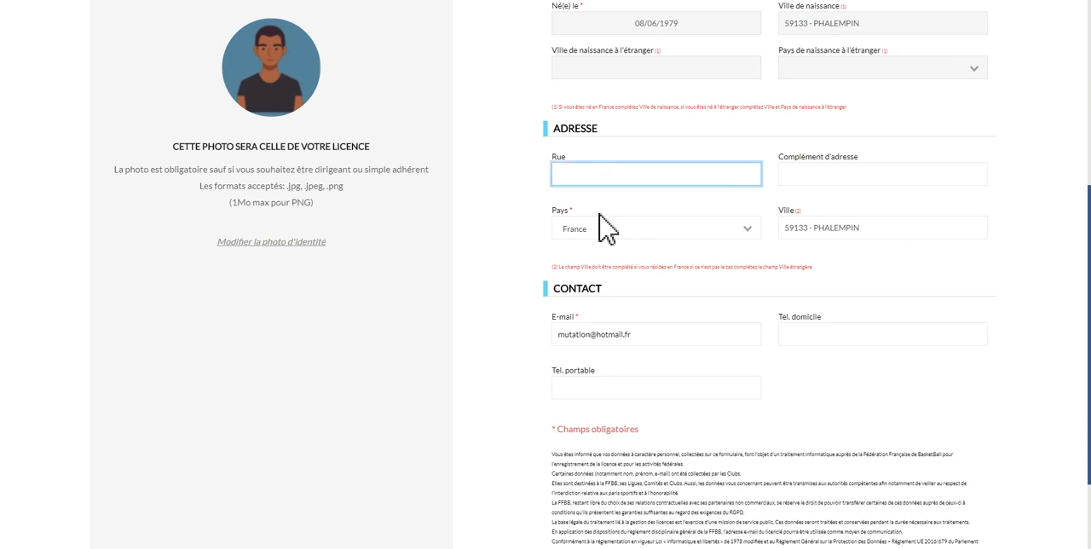
pyautogui.scroll(-2, 645, 298)
pyautogui.click(648, 223)
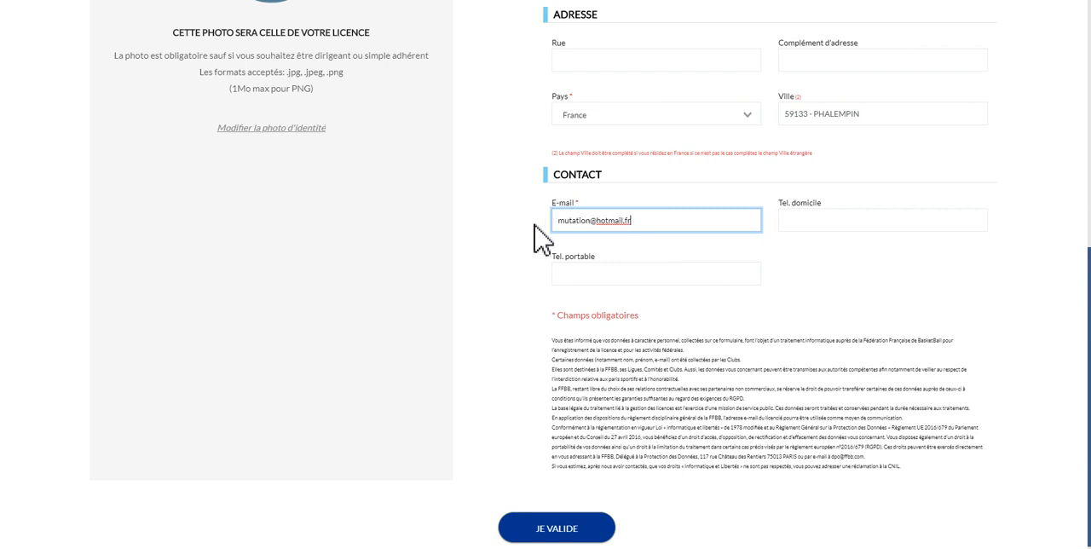
pyautogui.click(601, 270)
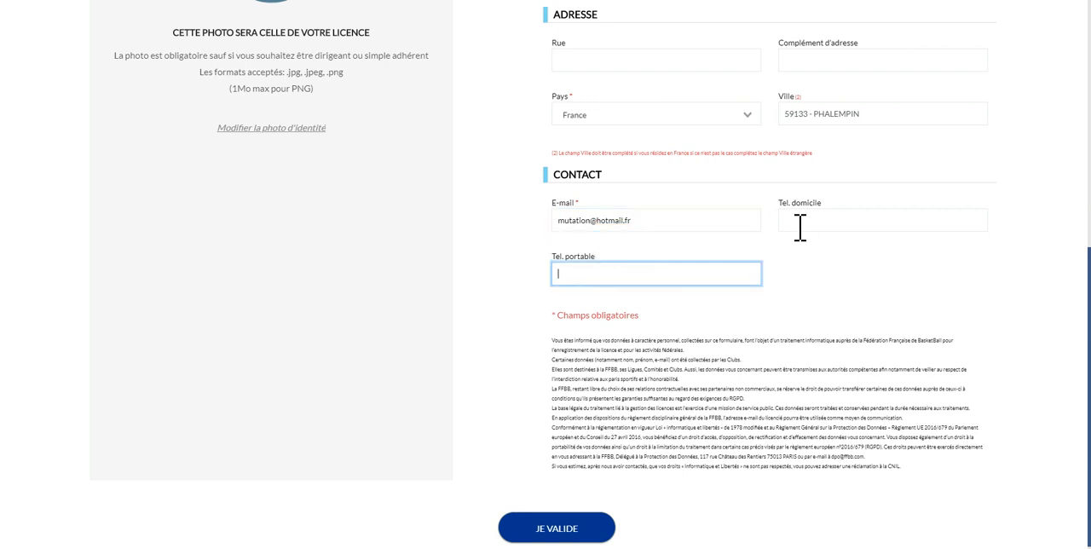
pyautogui.click(843, 225)
pyautogui.click(605, 276)
pyautogui.scroll(-1, 605, 426)
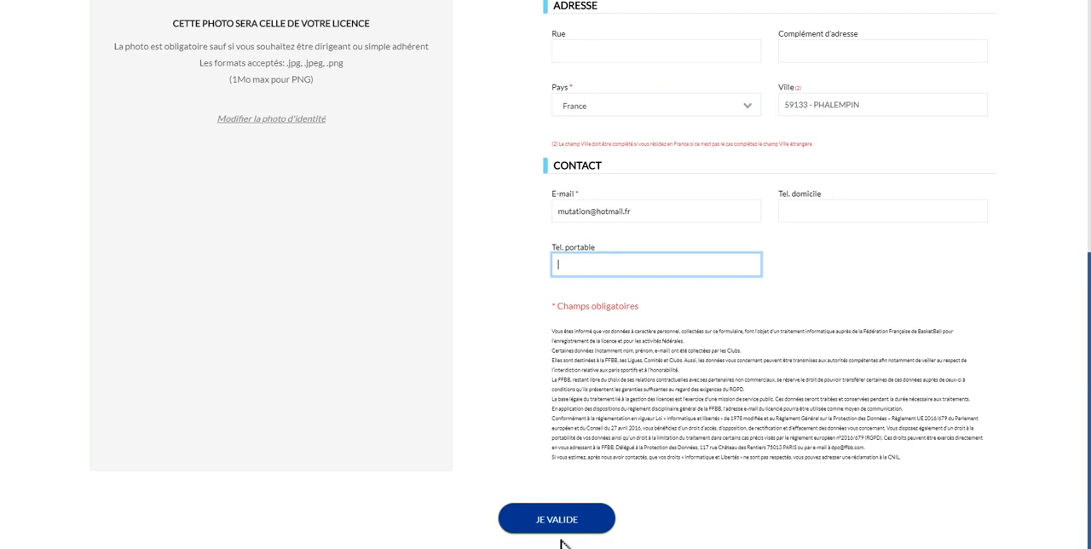
pyautogui.scroll(5, 437, 389)
pyautogui.scroll(-4, 437, 390)
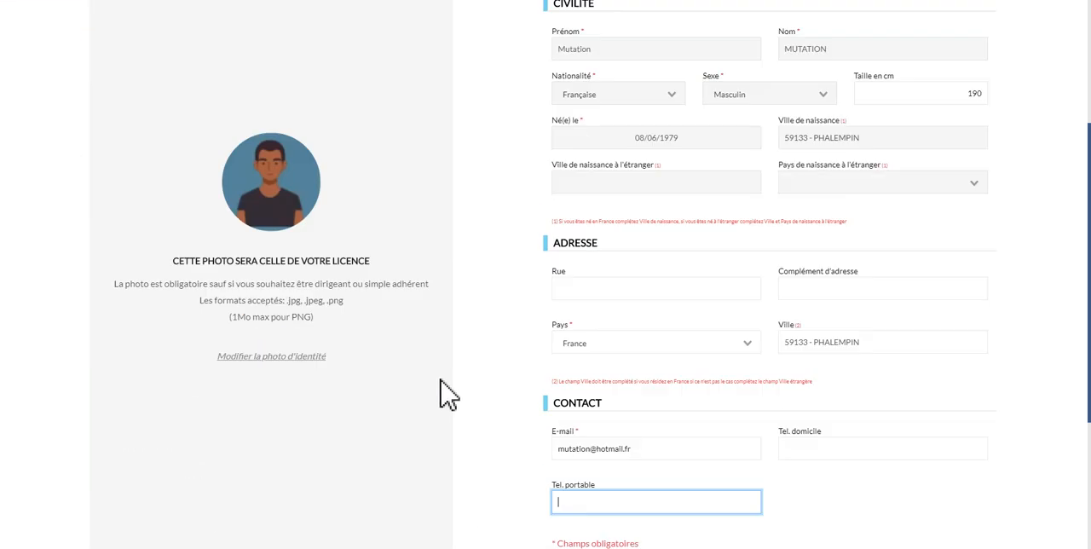
pyautogui.scroll(-1, 596, 490)
pyautogui.scroll(3, 594, 486)
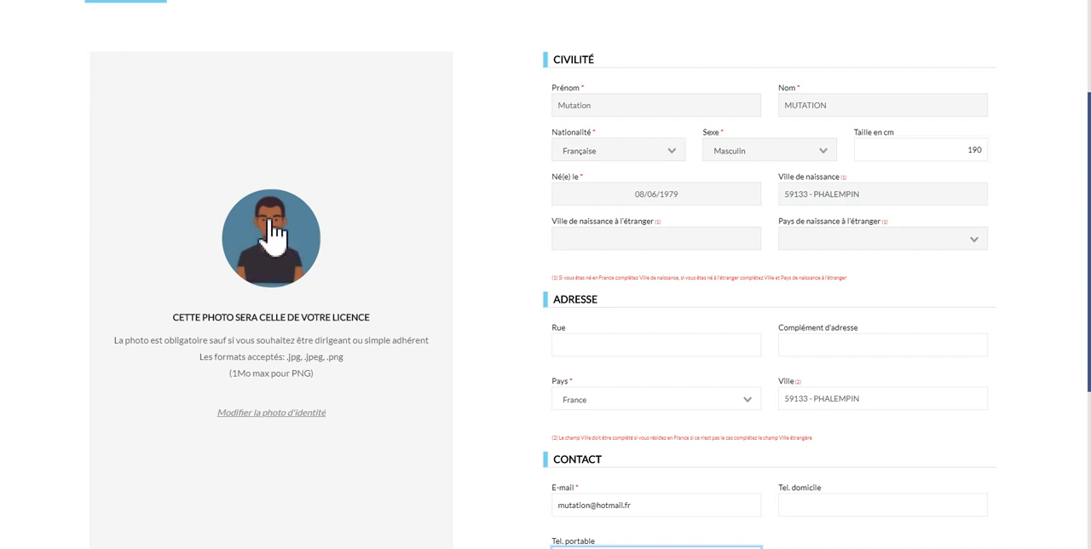
# Upload an image file as the licence's identity photo and validate the Je suis stage
pyautogui.click(278, 414)
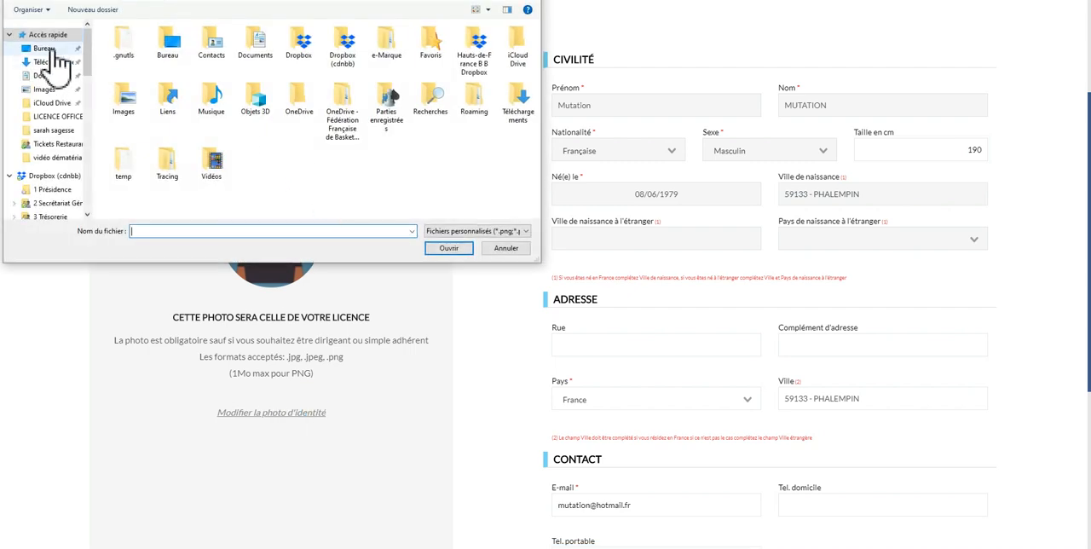
pyautogui.click(54, 62)
pyautogui.doubleClick(153, 42)
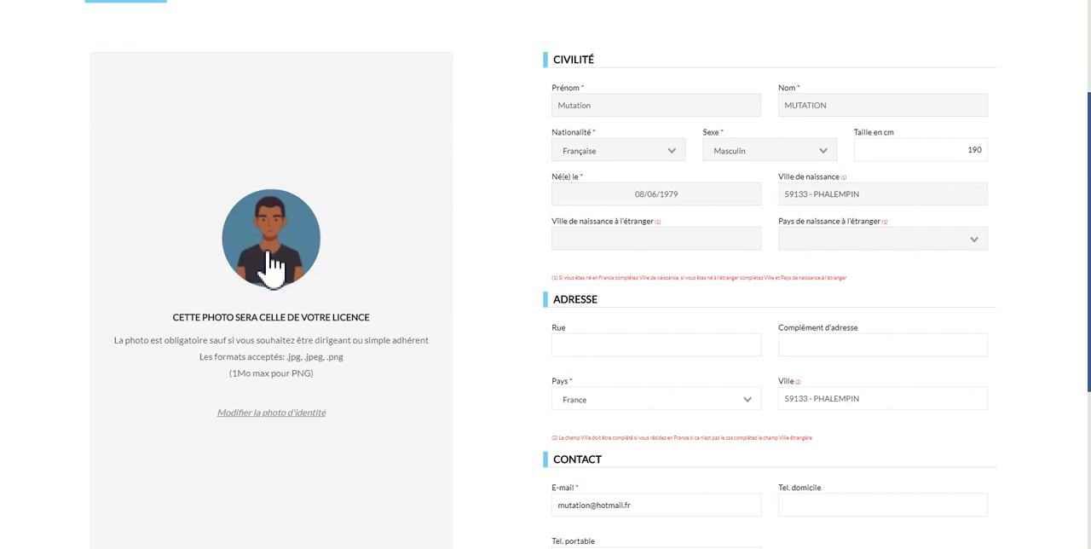
pyautogui.scroll(-3, 271, 264)
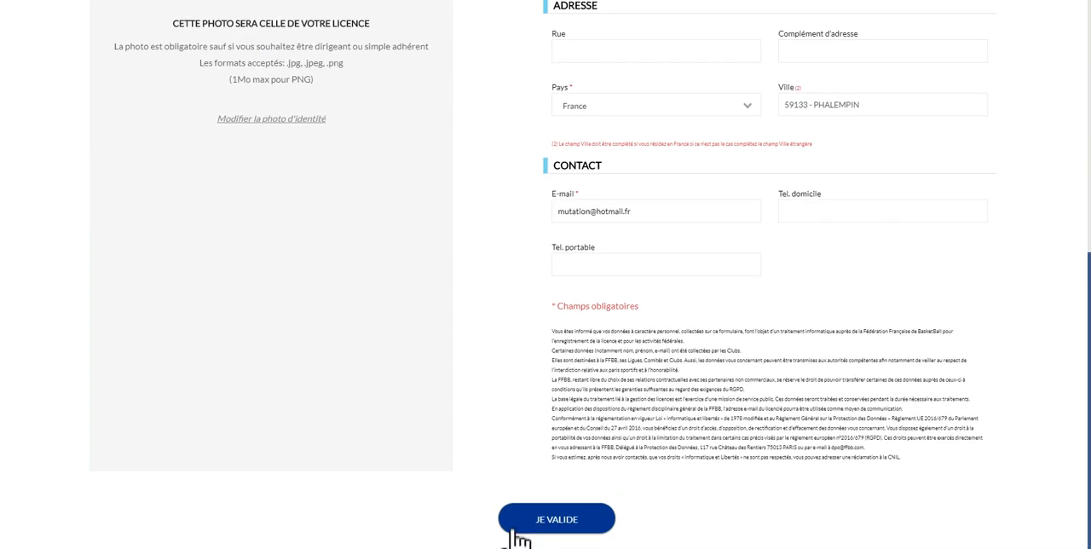
pyautogui.click(556, 524)
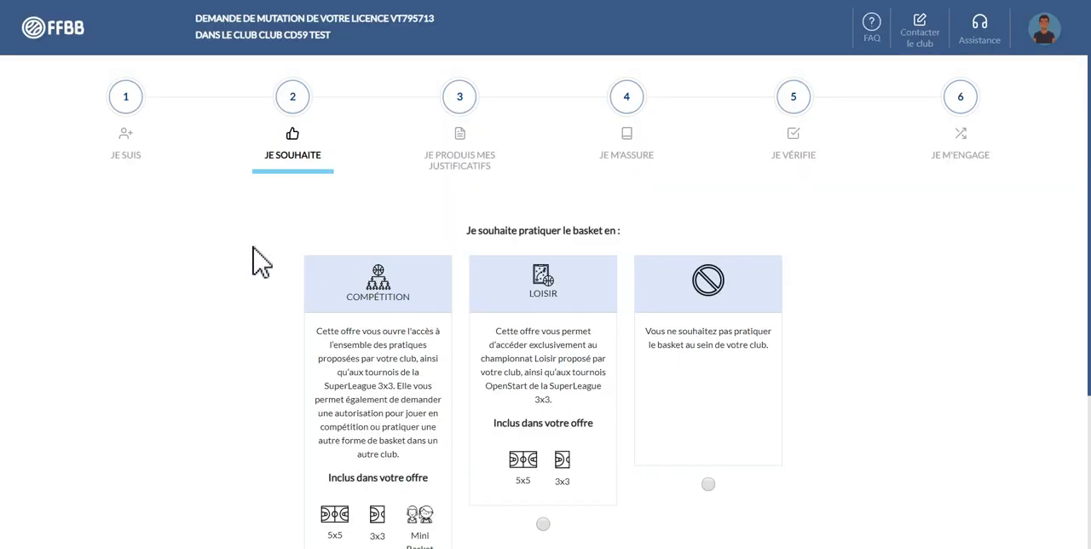
# Choose Compétition as the basketball practice with Ne souhaite pas exercer de fonction as the club role, and validate the Je souhaite stage
pyautogui.scroll(-1, 249, 253)
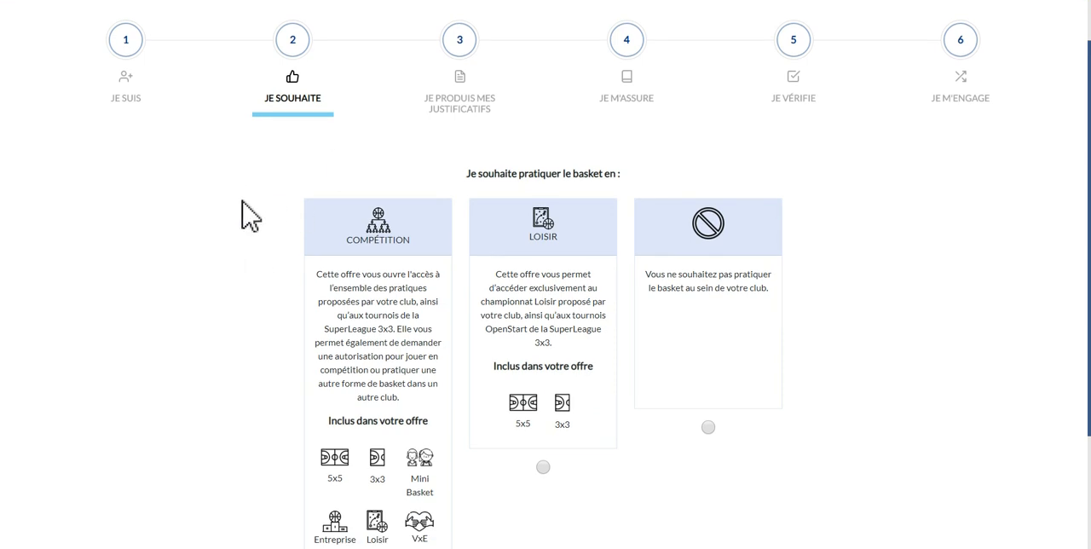
pyautogui.scroll(-1, 207, 236)
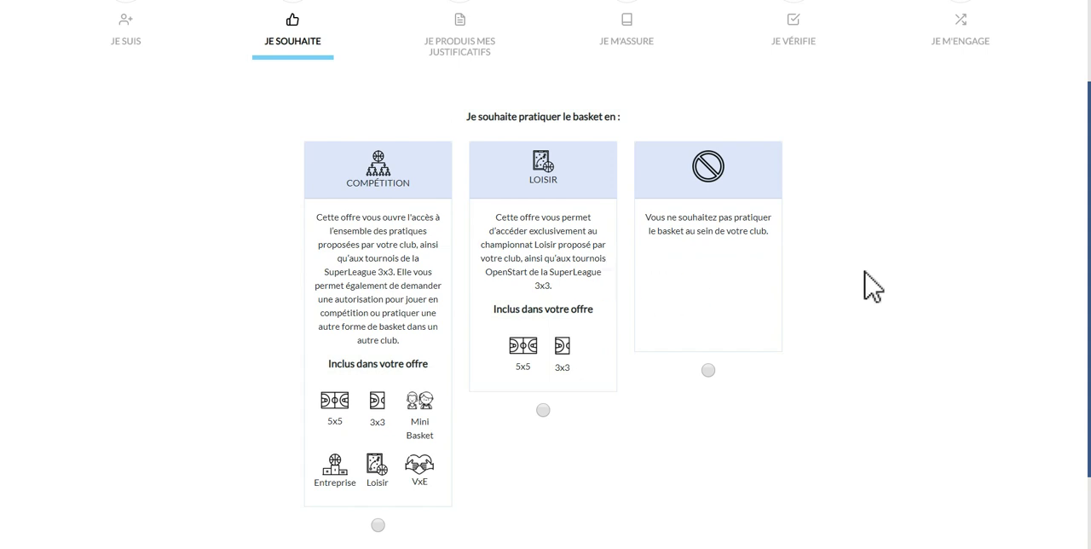
pyautogui.scroll(-1, 863, 281)
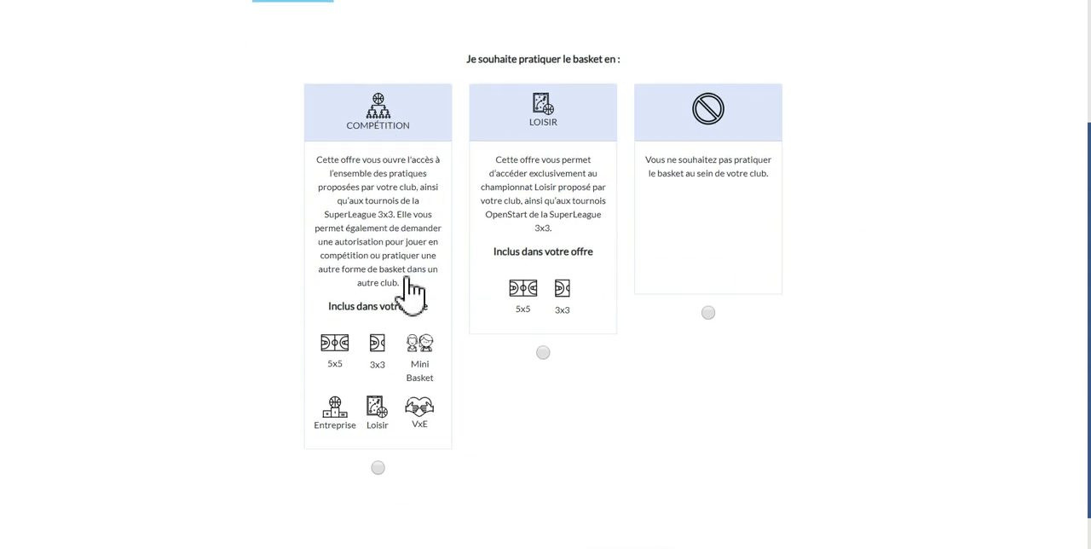
pyautogui.scroll(-1, 409, 292)
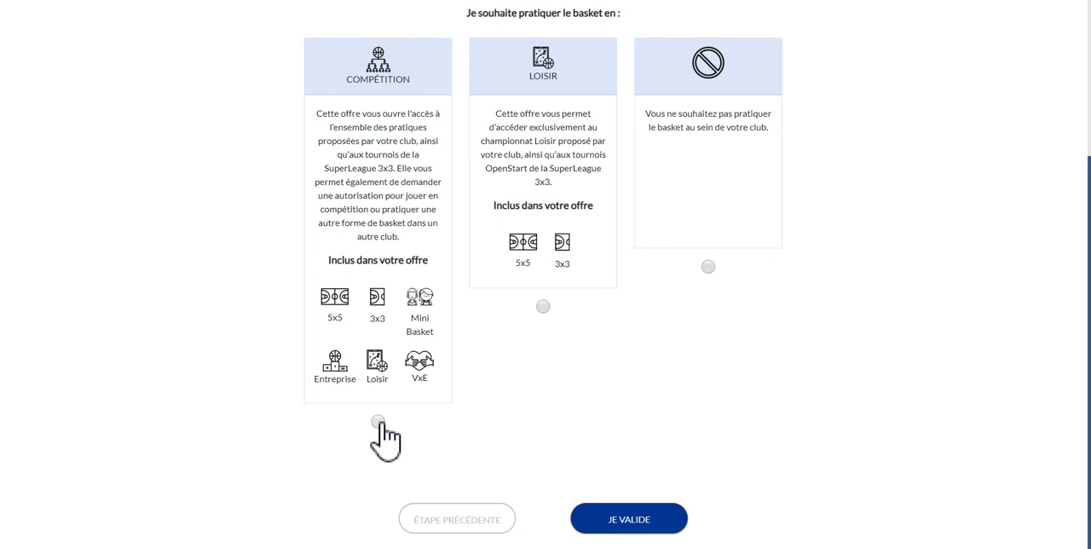
pyautogui.click(378, 421)
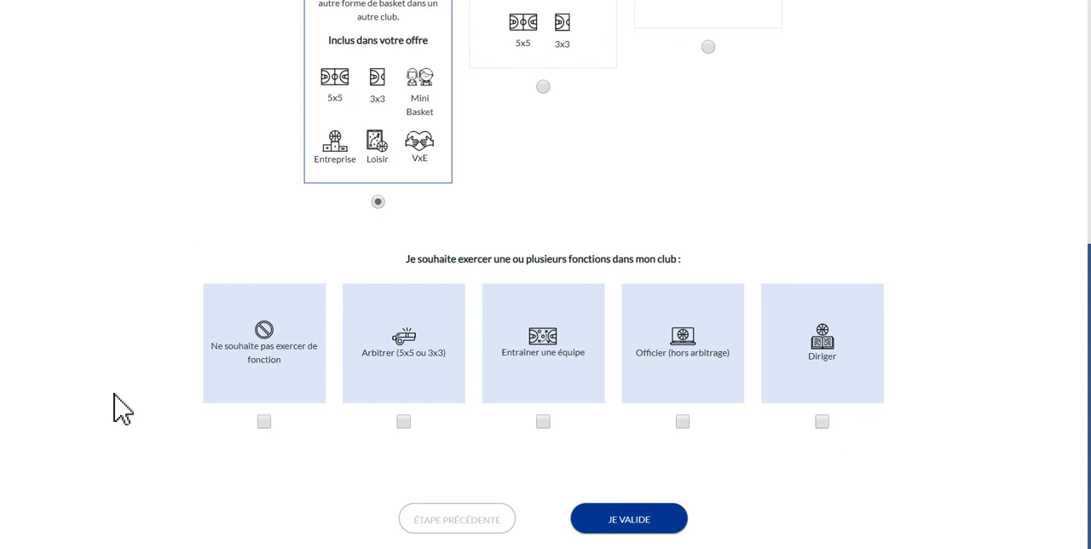
pyautogui.click(264, 422)
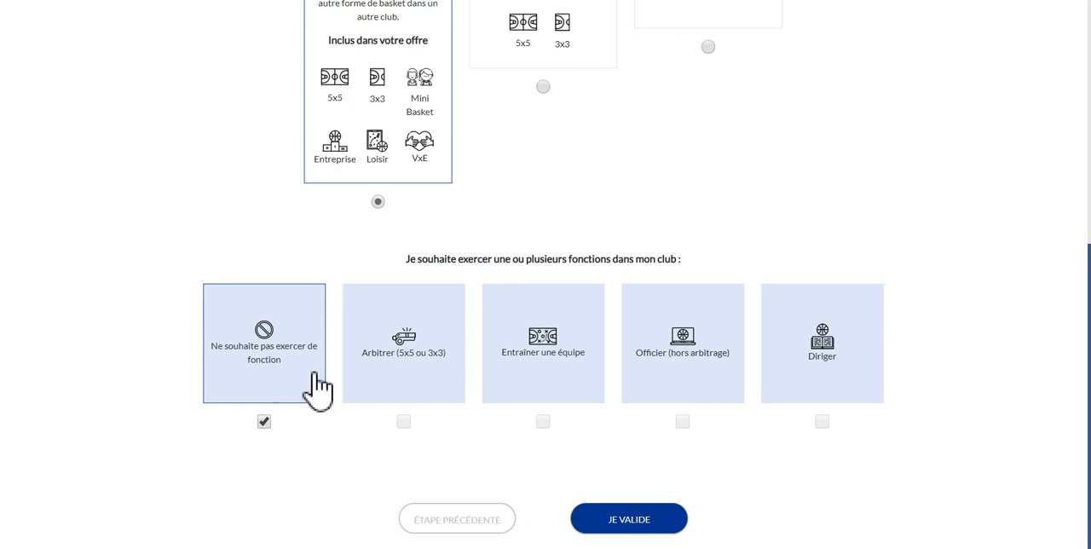
pyautogui.click(641, 524)
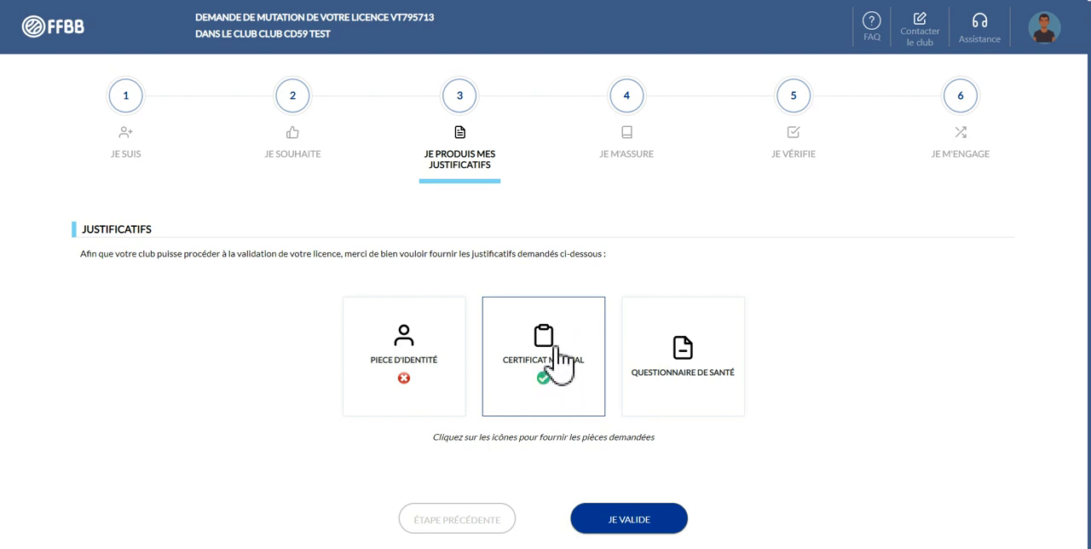
# Attach PHOTO LUCKY.jpg as both the recto and verso of the identity document and save it
pyautogui.click(435, 385)
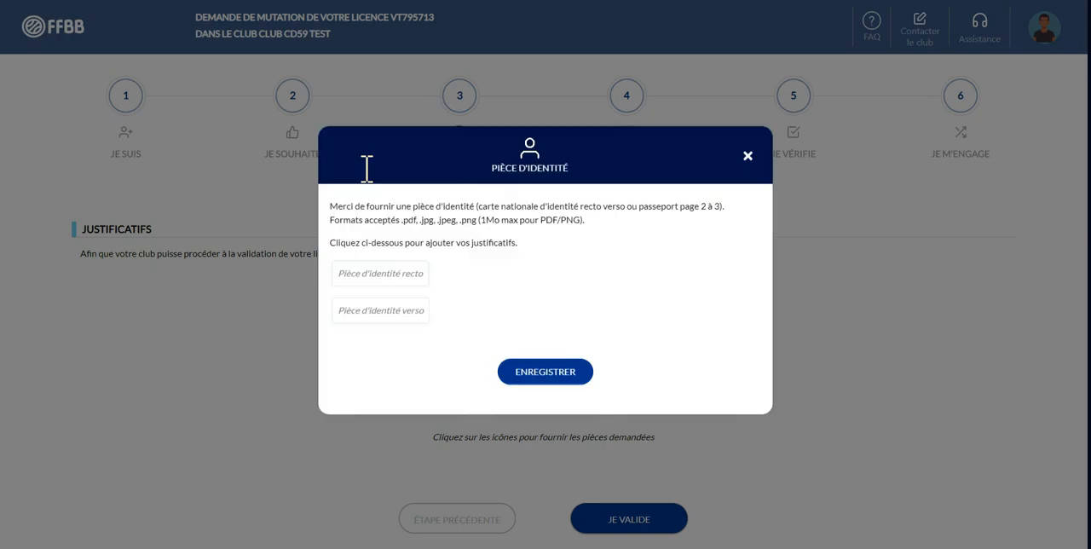
pyautogui.click(398, 285)
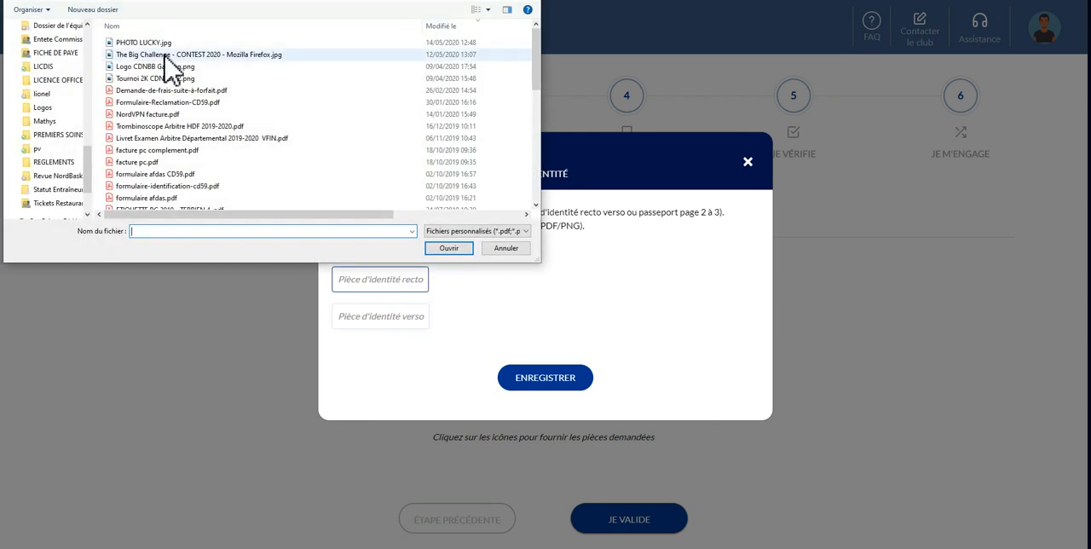
pyautogui.doubleClick(146, 43)
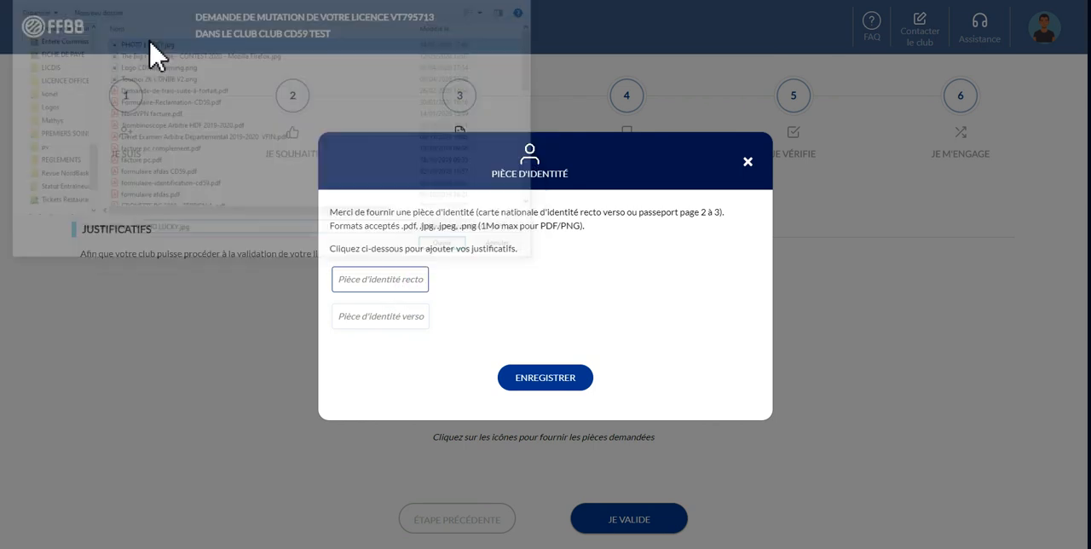
pyautogui.click(408, 328)
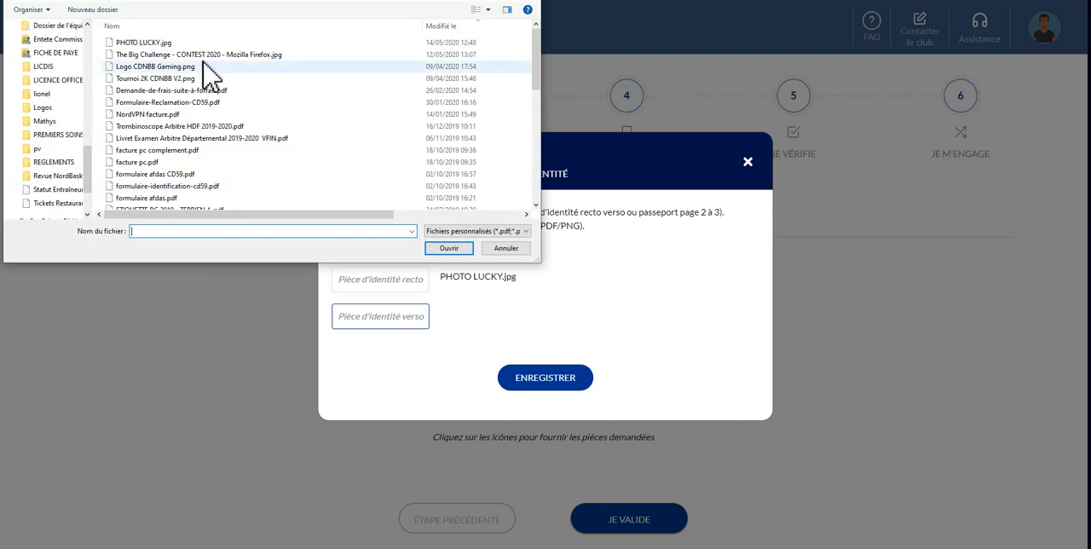
pyautogui.doubleClick(170, 45)
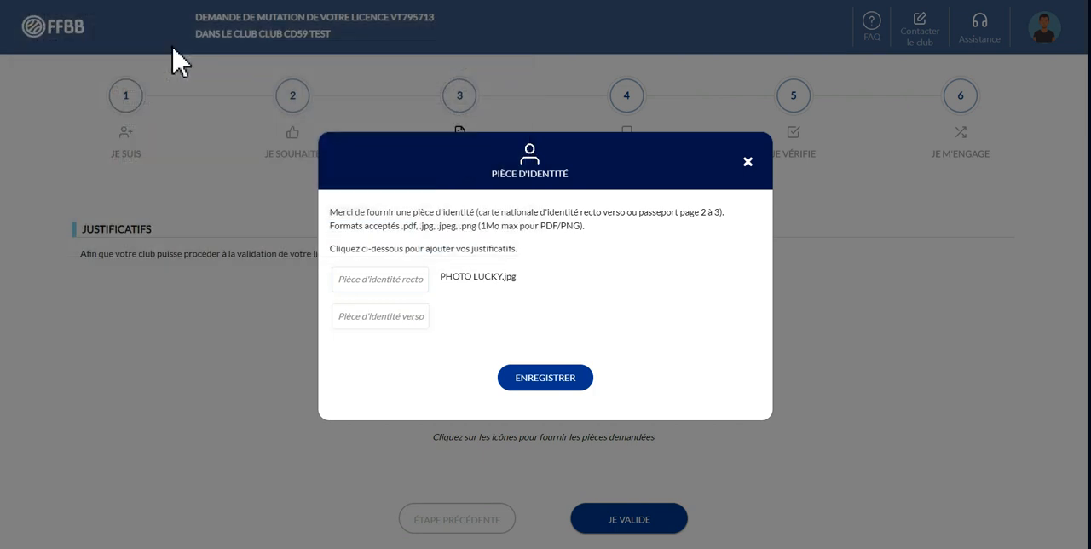
pyautogui.click(550, 381)
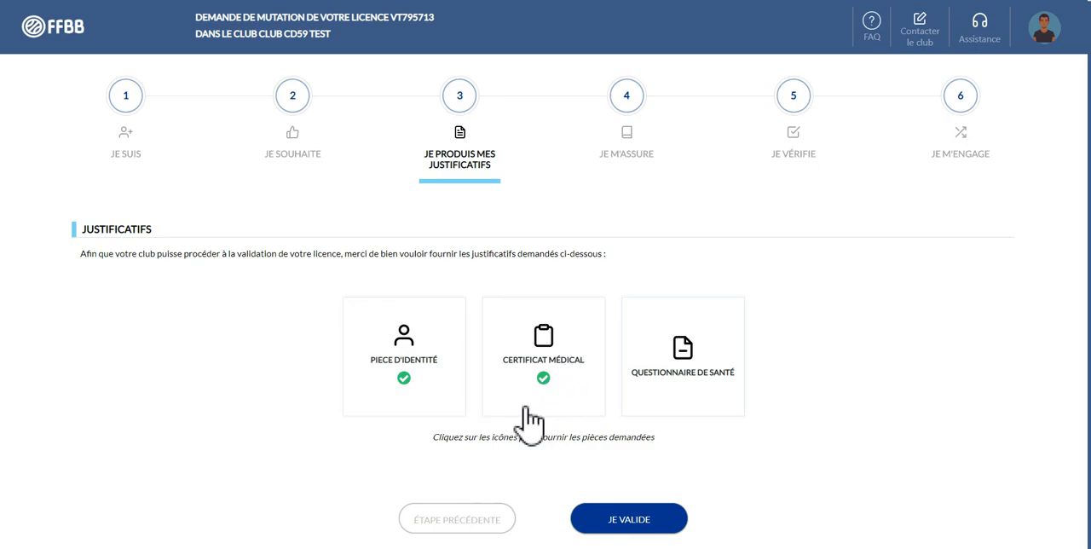
# Attest to negative answers on all questions in the Questionnaire de santé and save the declaration
pyautogui.click(542, 356)
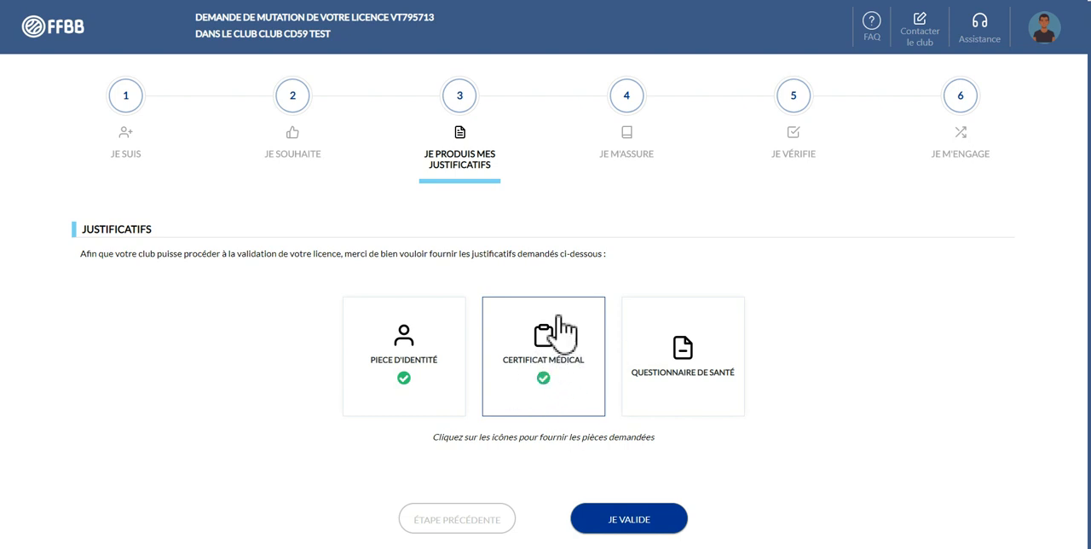
pyautogui.click(706, 366)
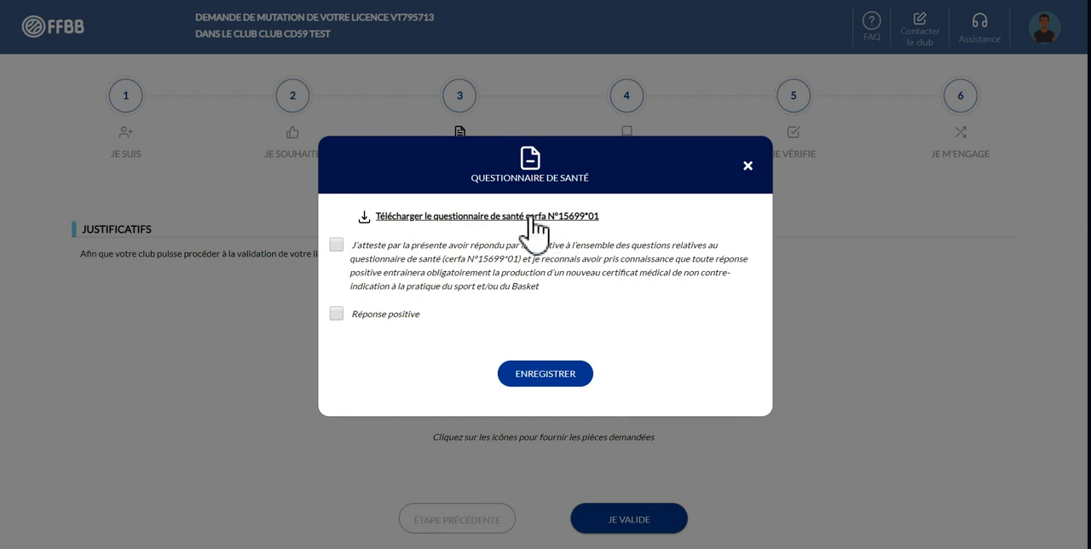
pyautogui.click(338, 246)
pyautogui.click(550, 375)
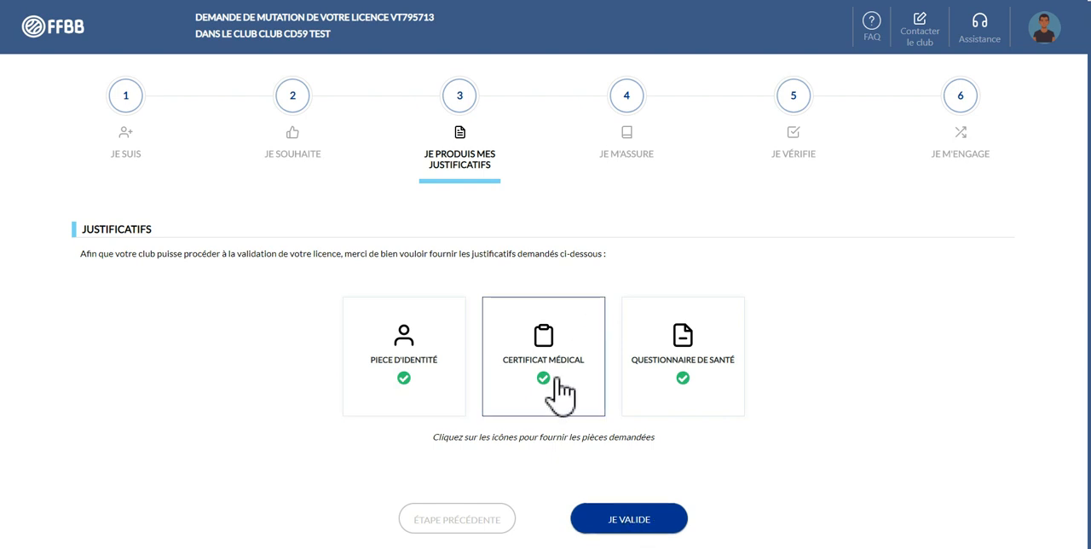
# Validate the supporting documents stage and enter the licensee's surname and first name in the insurance declaration
pyautogui.click(641, 524)
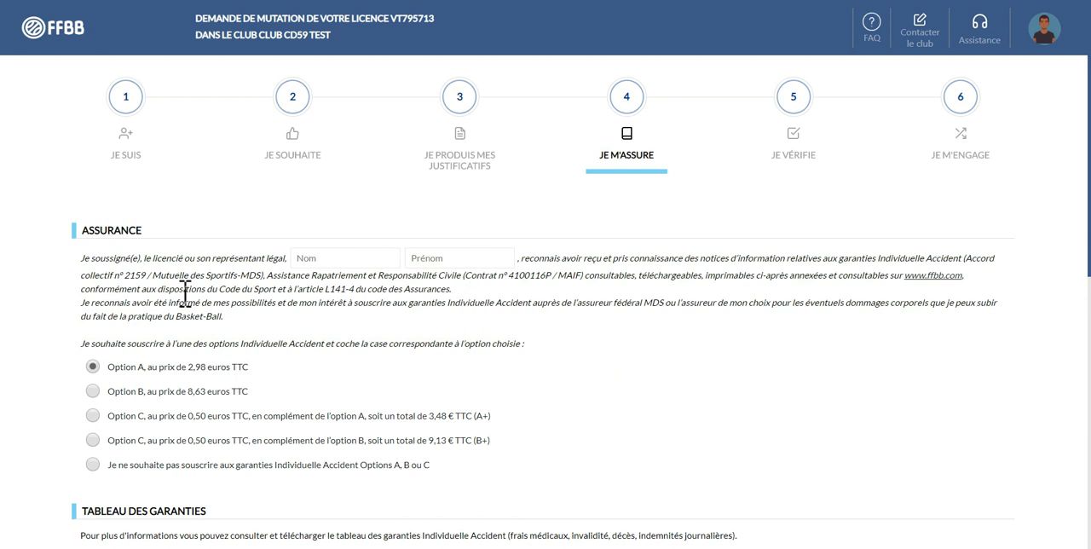
pyautogui.scroll(-1, 185, 292)
pyautogui.click(346, 205)
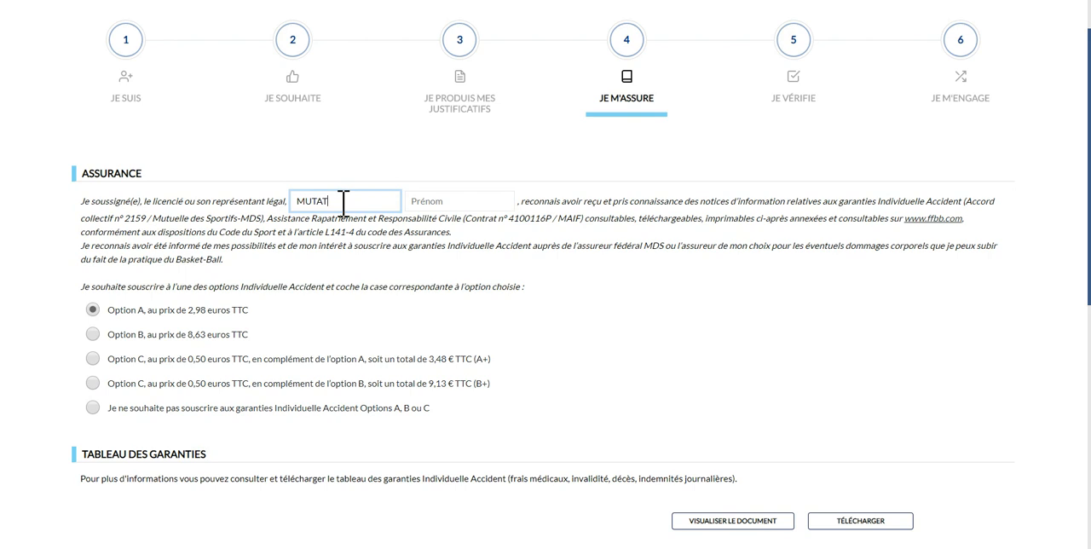
pyautogui.write('N')
pyautogui.press('Tab')
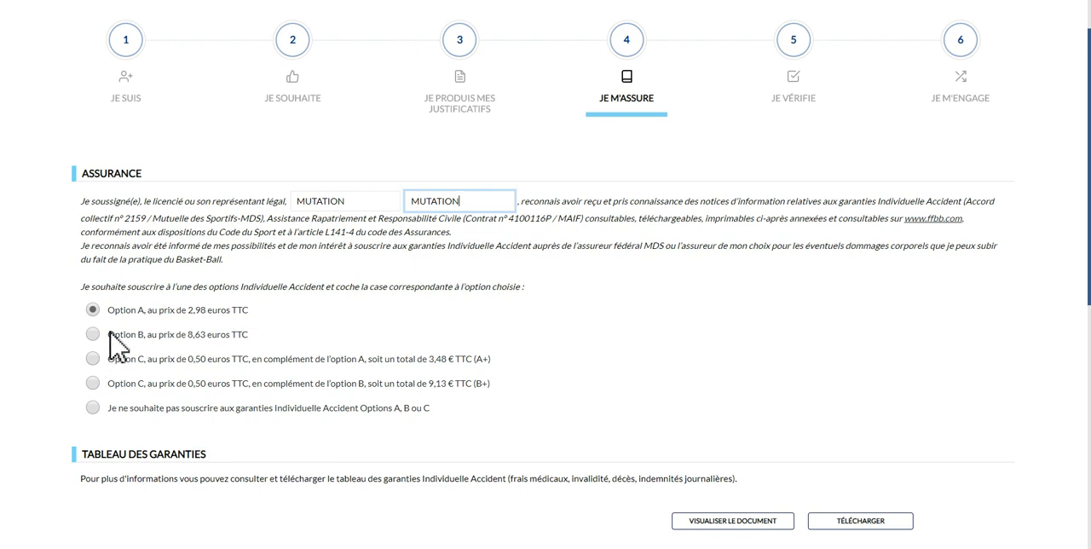
# Go through the Individuelle Accident options and select Option C in complement of option B, for a total of 9,13 € TTC (B+)
pyautogui.click(161, 335)
pyautogui.click(93, 358)
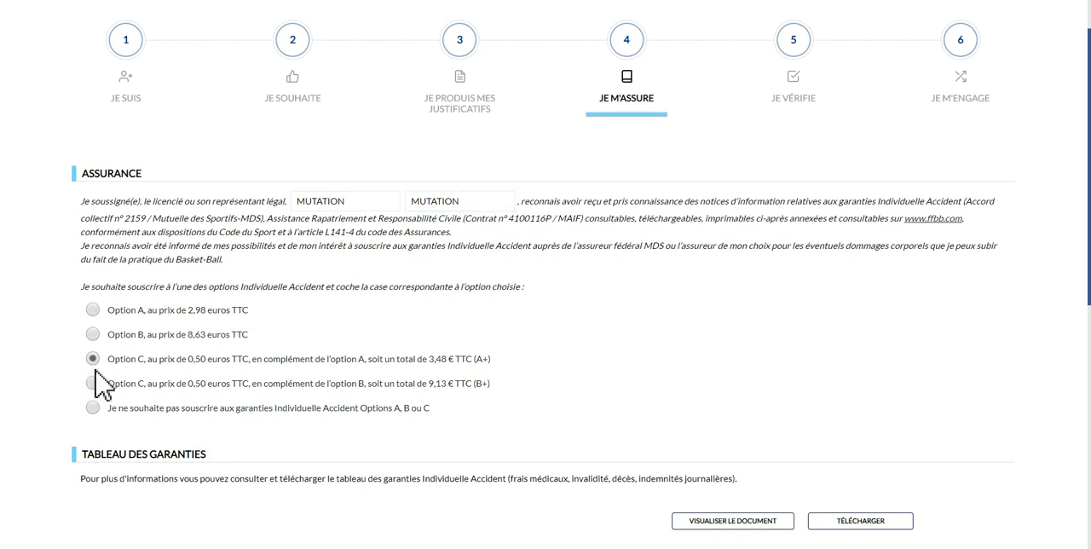
pyautogui.click(93, 384)
pyautogui.click(93, 407)
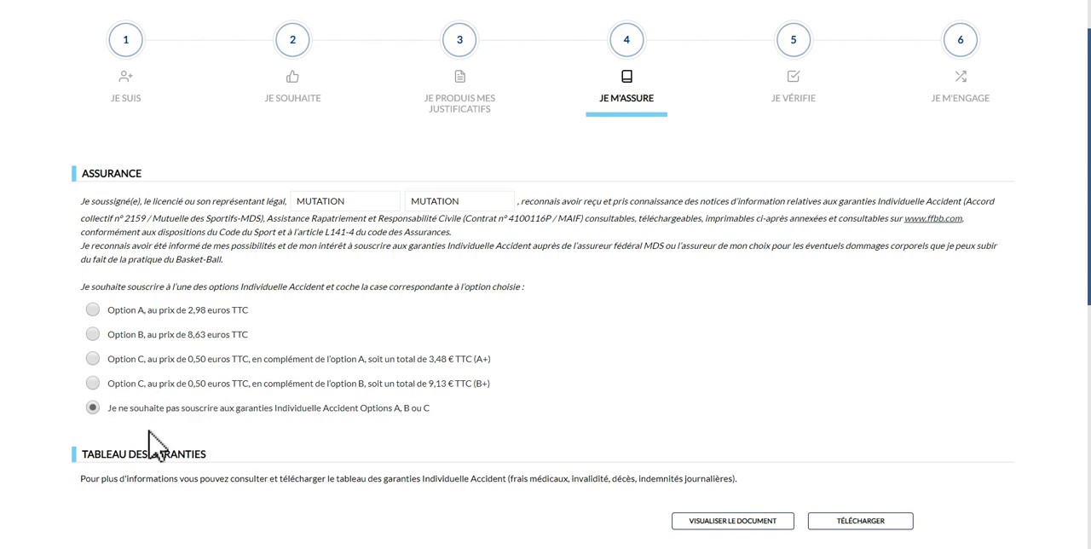
pyautogui.click(95, 311)
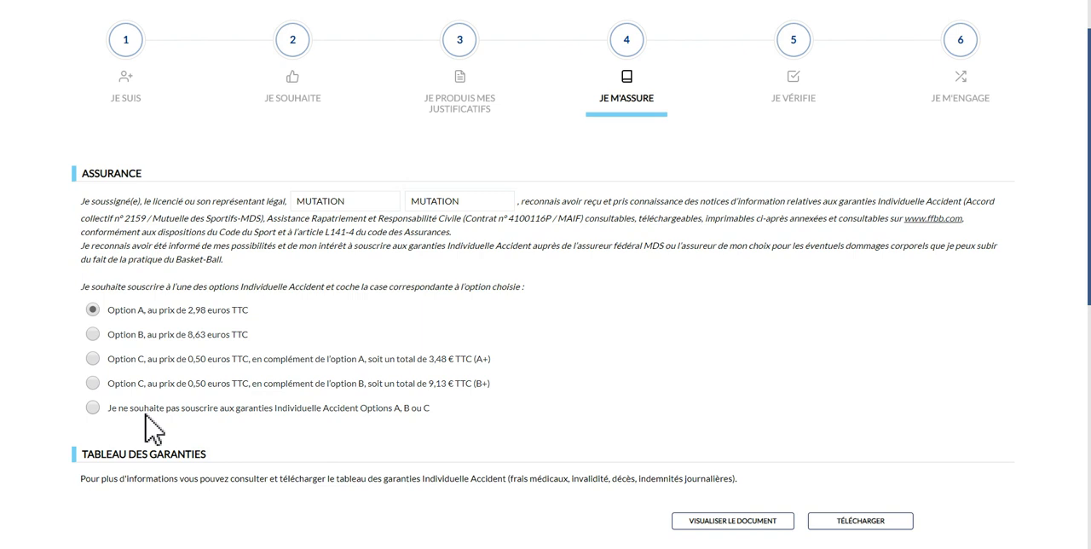
pyautogui.click(92, 384)
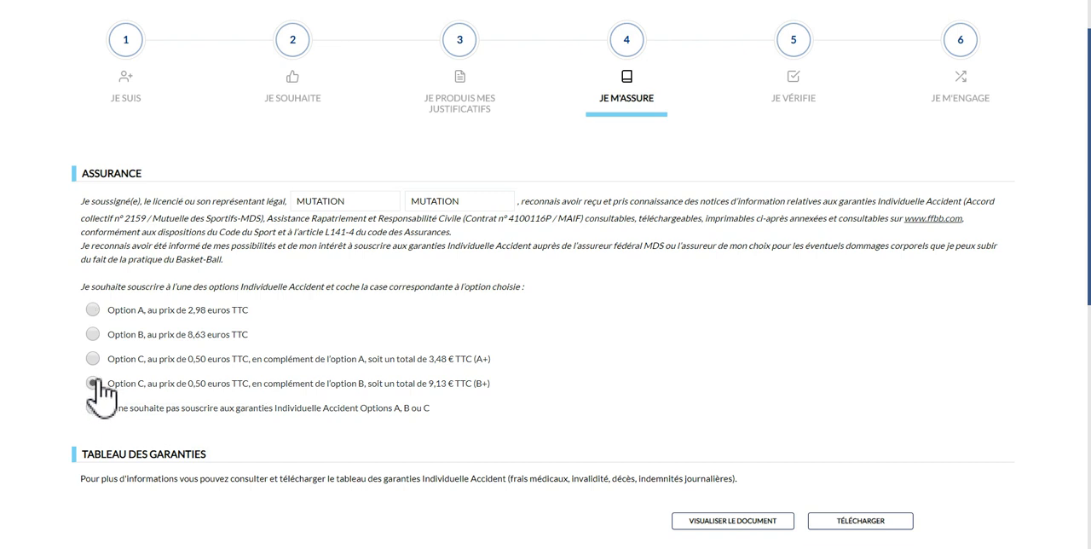
# View the Tableau des garanties document, examine the cover offered by options A, B and C, and close it
pyautogui.scroll(-2, 281, 456)
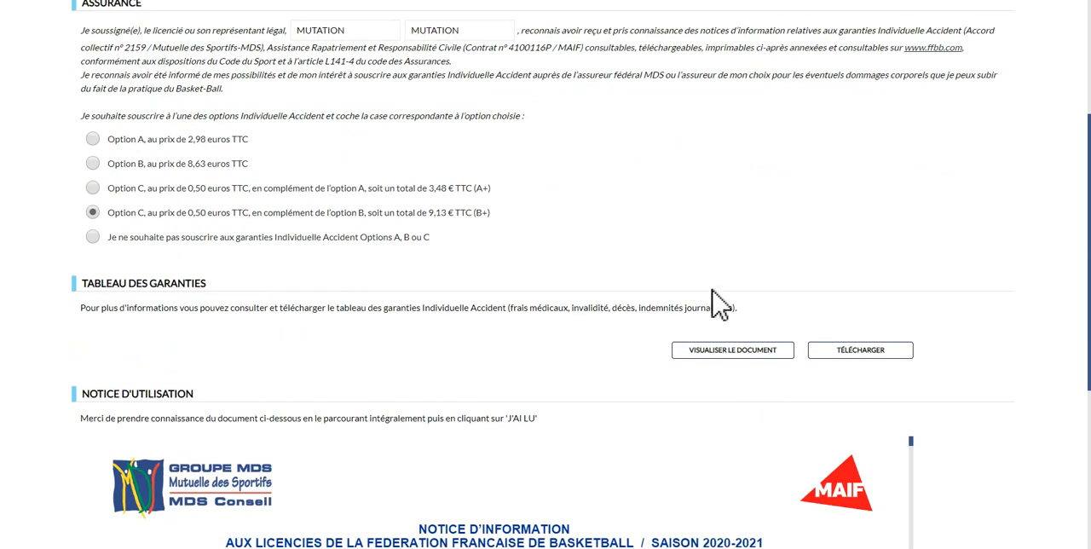
pyautogui.click(707, 352)
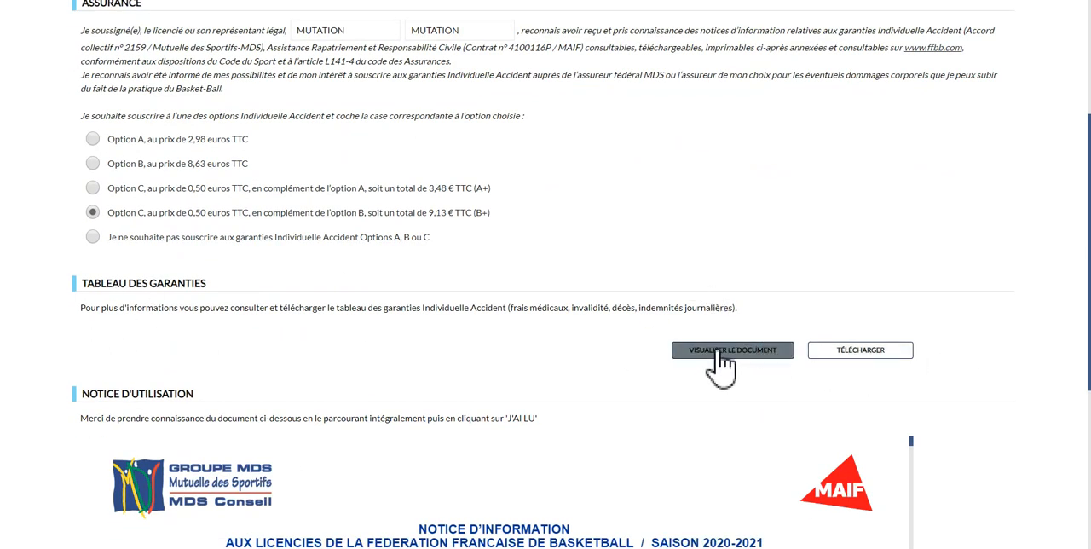
pyautogui.scroll(-6, 579, 292)
pyautogui.scroll(4, 579, 312)
pyautogui.scroll(-1, 579, 298)
pyautogui.scroll(-1, 580, 299)
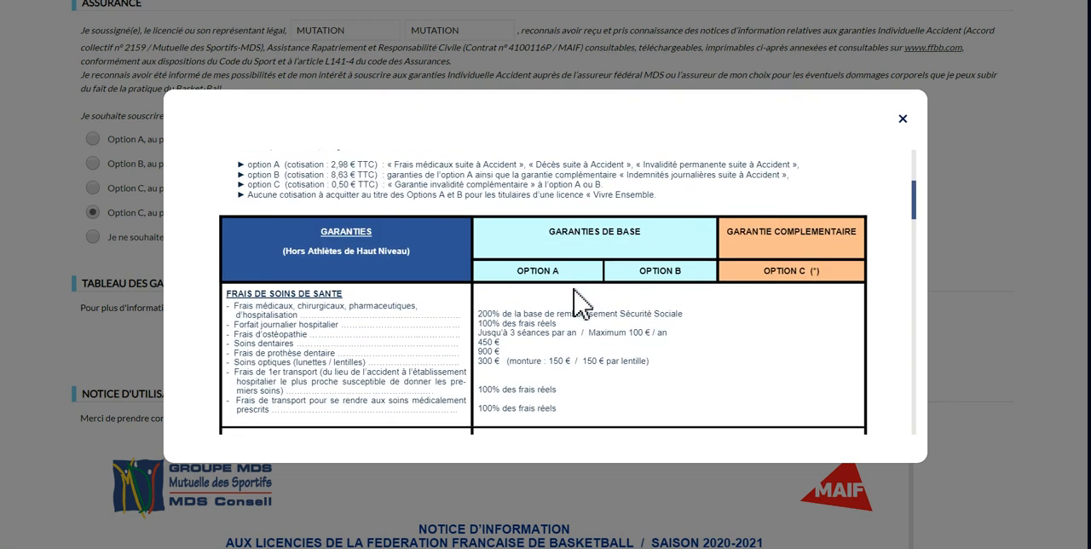
pyautogui.scroll(-2, 579, 299)
pyautogui.scroll(3, 580, 299)
pyautogui.scroll(-2, 434, 281)
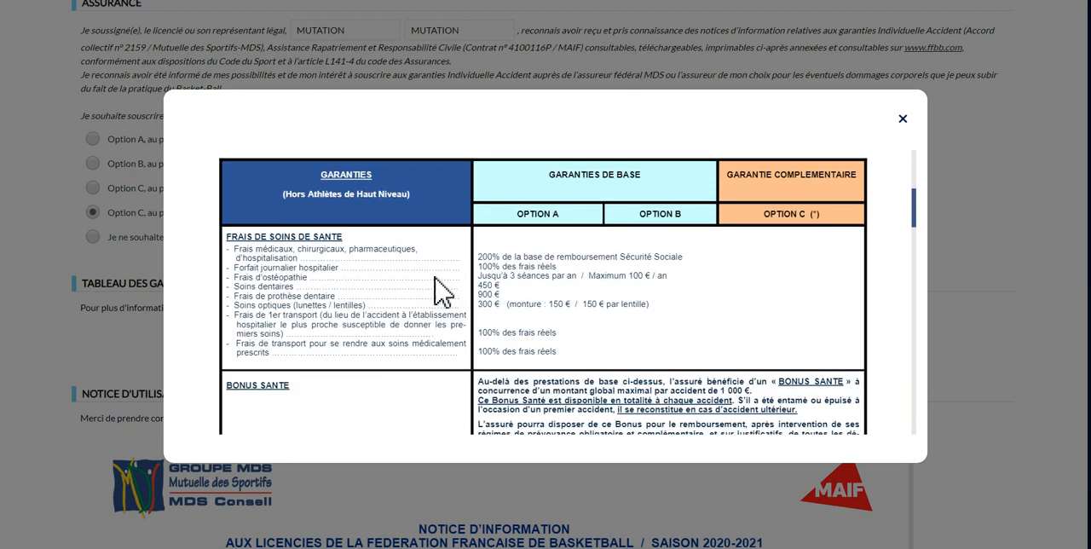
pyautogui.scroll(-8, 435, 290)
pyautogui.scroll(-8, 396, 289)
pyautogui.scroll(3, 396, 290)
pyautogui.scroll(15, 396, 290)
pyautogui.scroll(4, 397, 290)
pyautogui.scroll(-3, 398, 290)
pyautogui.click(903, 118)
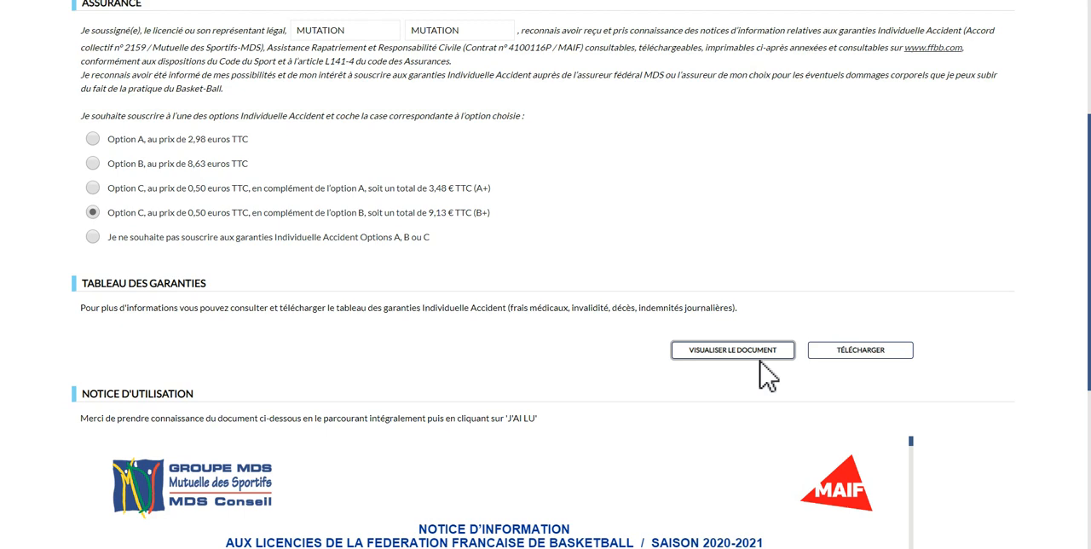
# Go through the entire Notice d'utilisation, mark it as read, and validate the Je m'assure stage
pyautogui.scroll(-3, 504, 310)
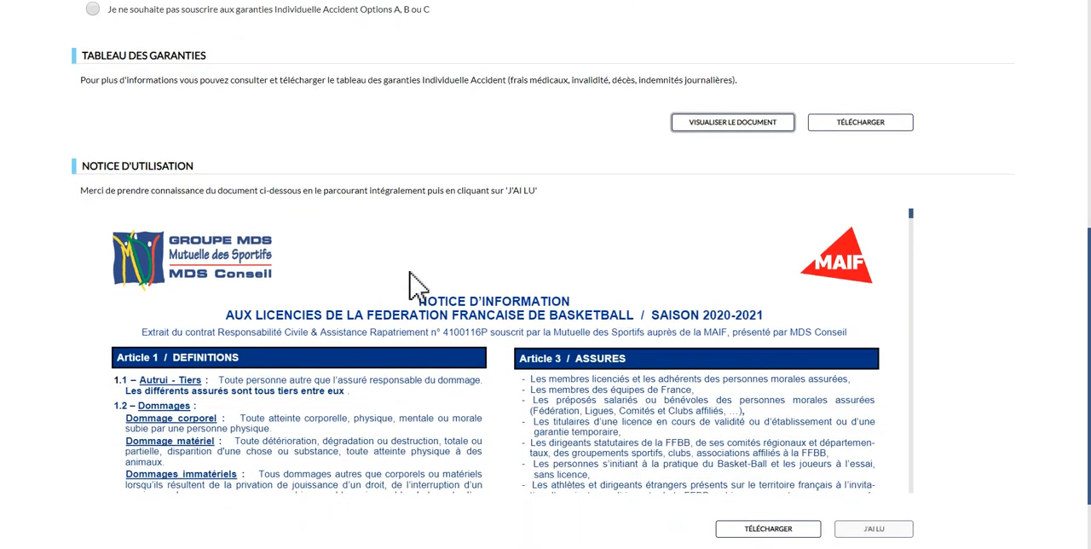
pyautogui.scroll(-1, 910, 347)
pyautogui.scroll(-15, 579, 298)
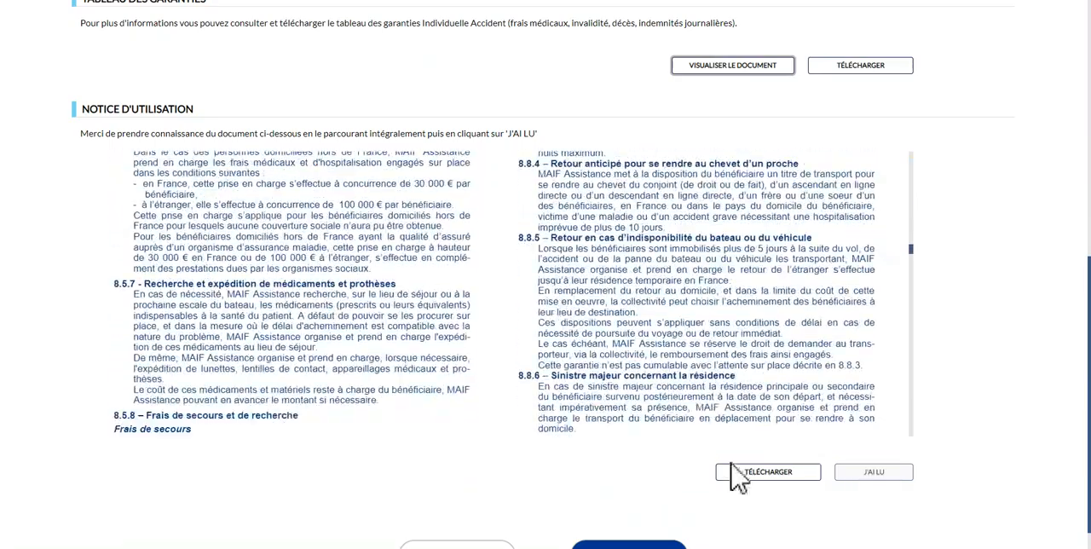
pyautogui.scroll(-10, 386, 332)
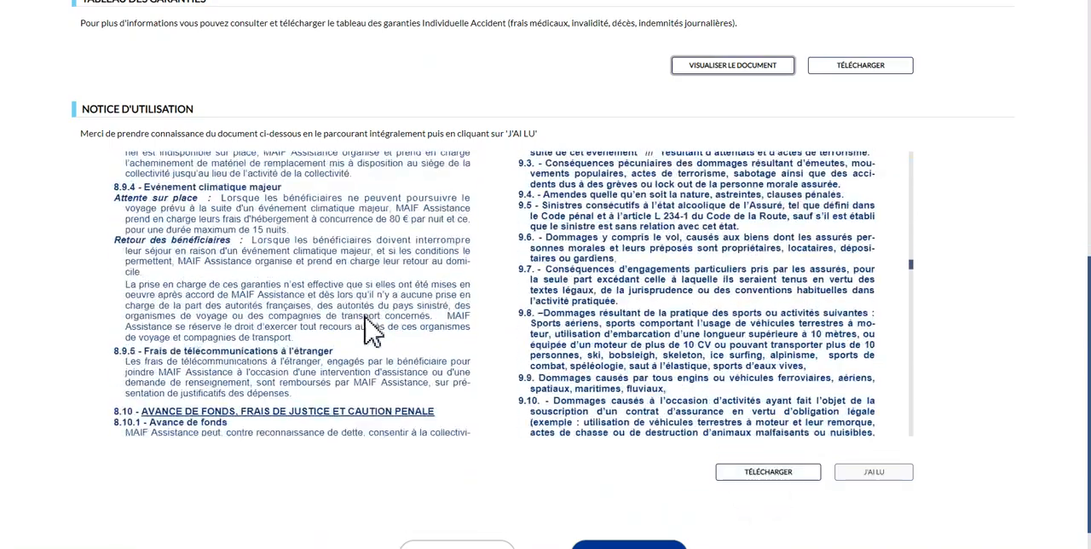
pyautogui.scroll(-10, 367, 326)
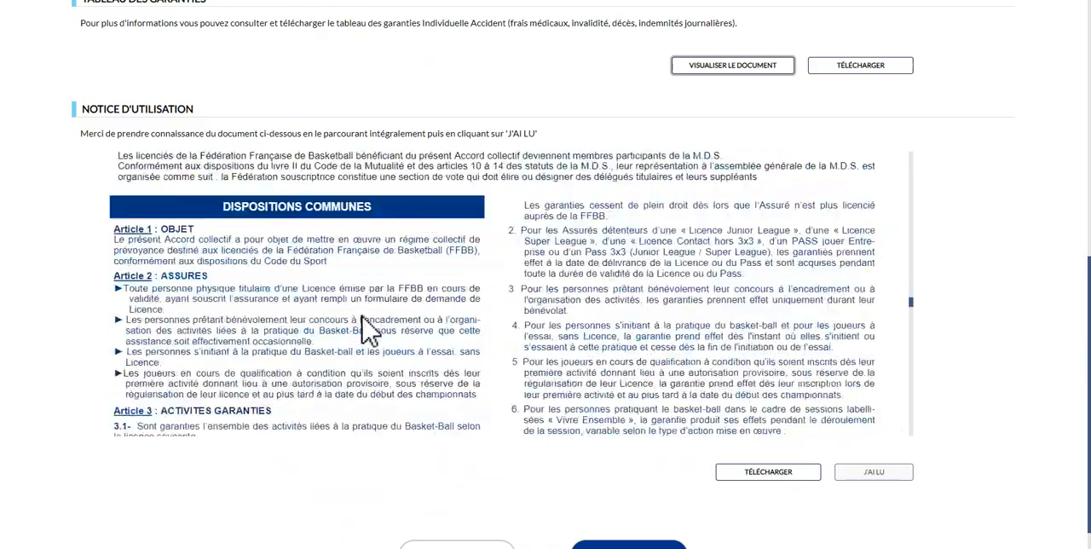
pyautogui.scroll(-10, 366, 325)
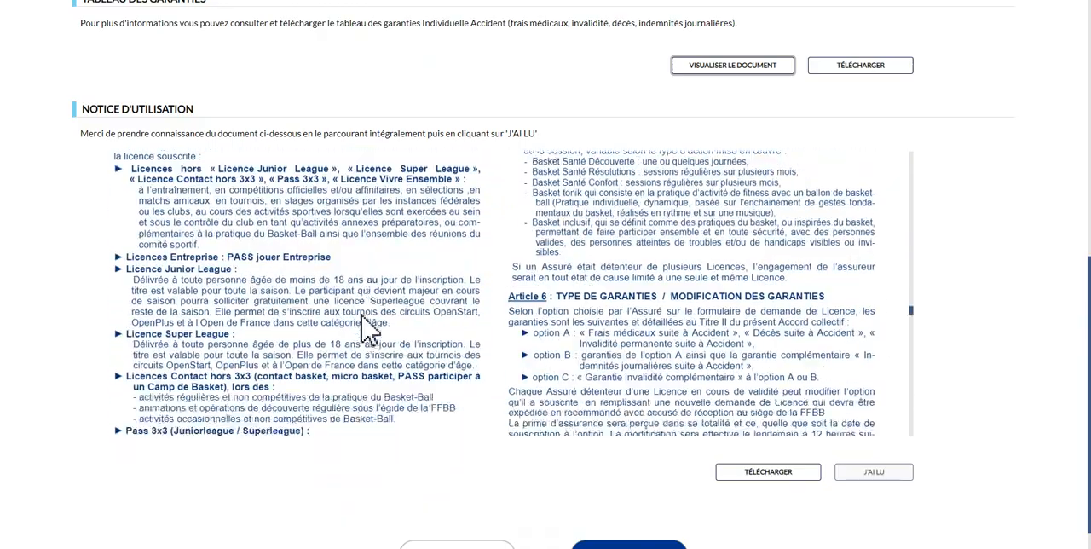
pyautogui.scroll(-10, 372, 340)
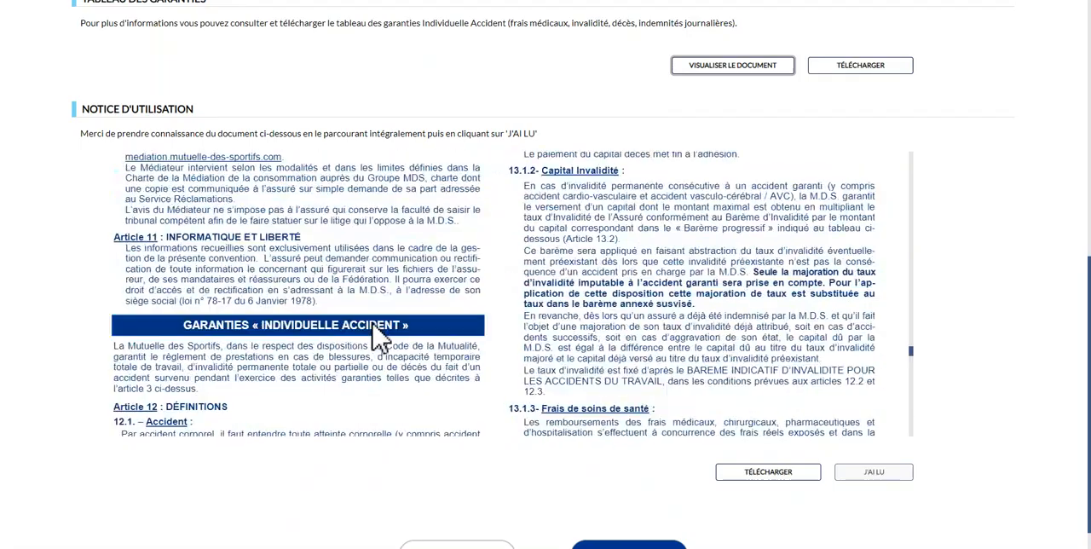
pyautogui.scroll(-10, 388, 339)
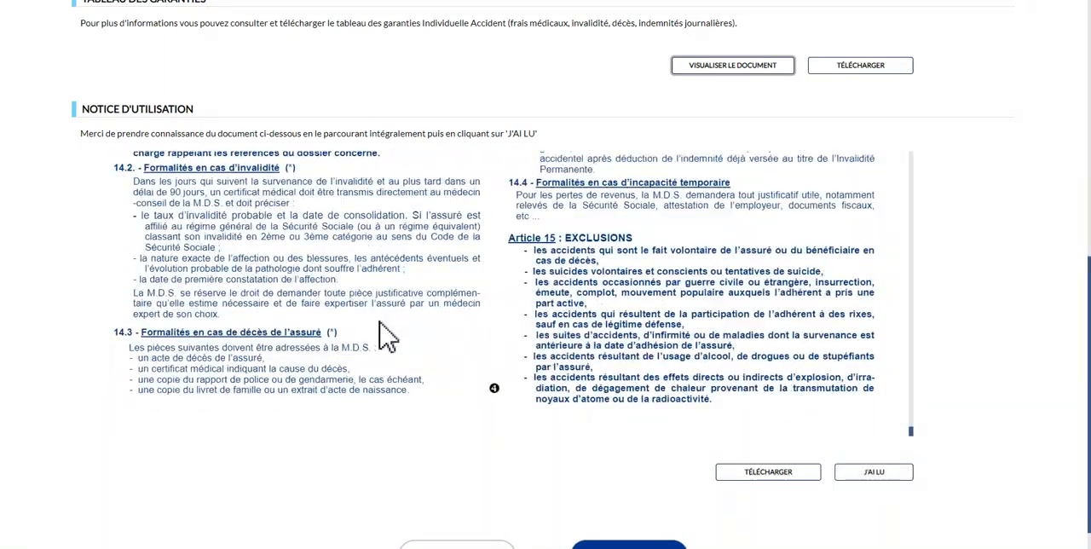
pyautogui.click(876, 475)
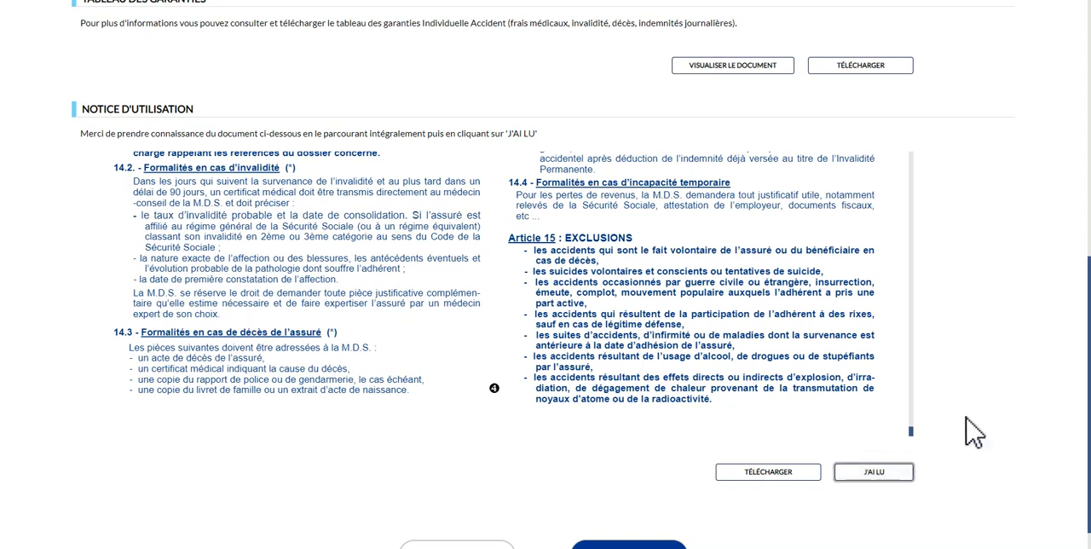
pyautogui.scroll(-1, 968, 422)
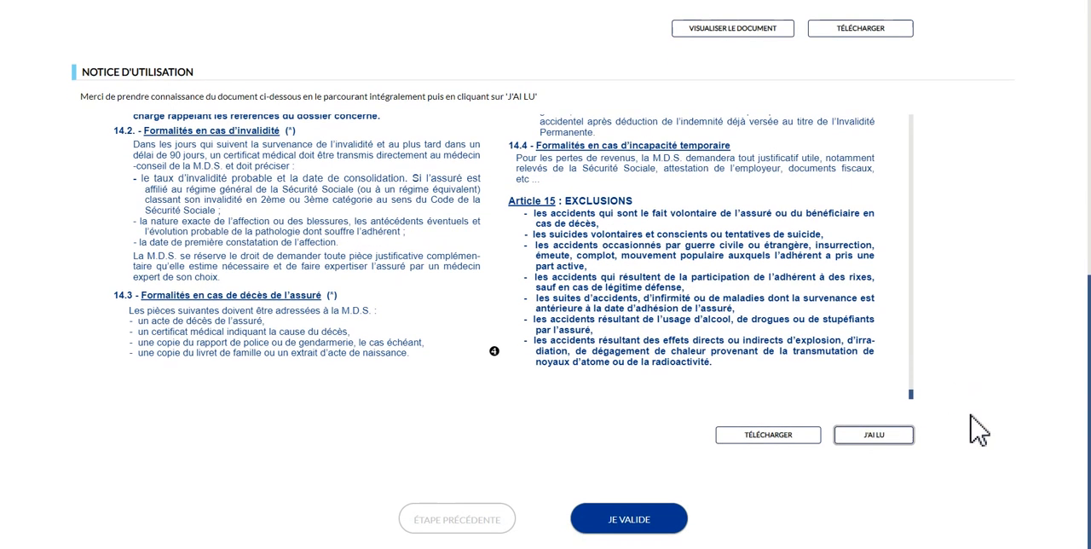
pyautogui.click(640, 524)
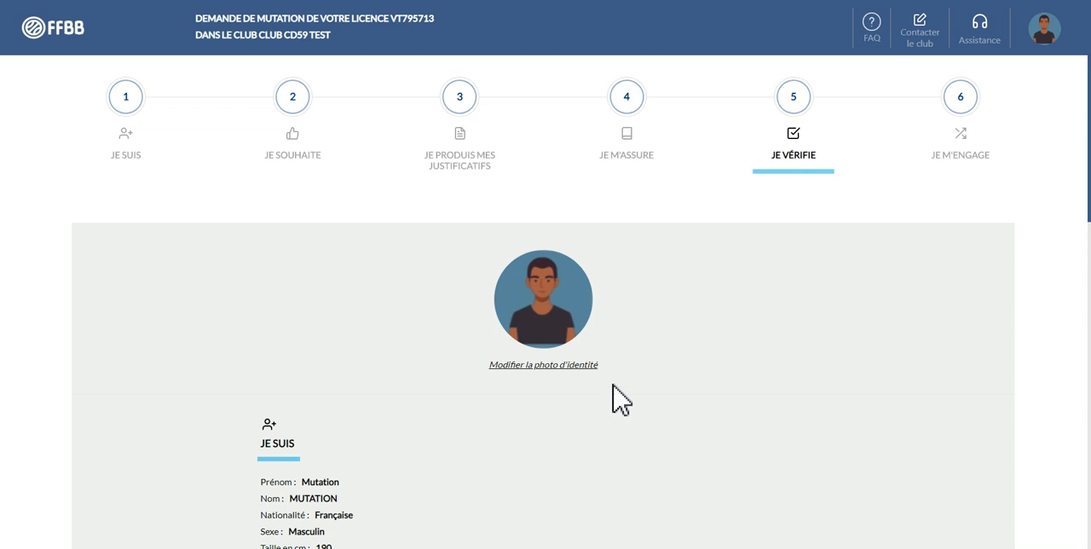
# Review the summary of identity, practice, supporting documents and insurance, and validate the Je vérifie stage
pyautogui.scroll(-1, 620, 409)
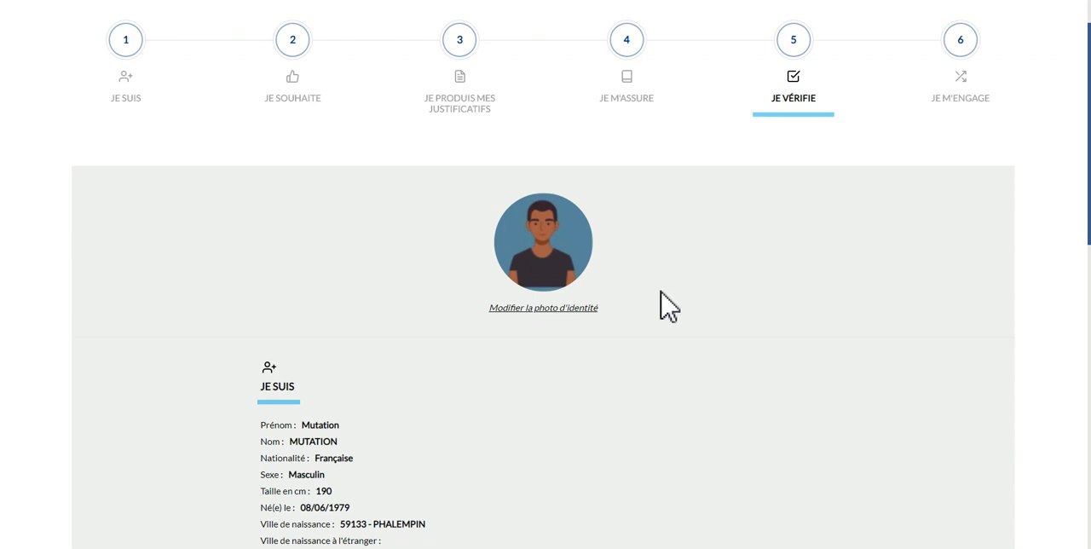
pyautogui.scroll(-2, 669, 305)
pyautogui.scroll(-2, 669, 305)
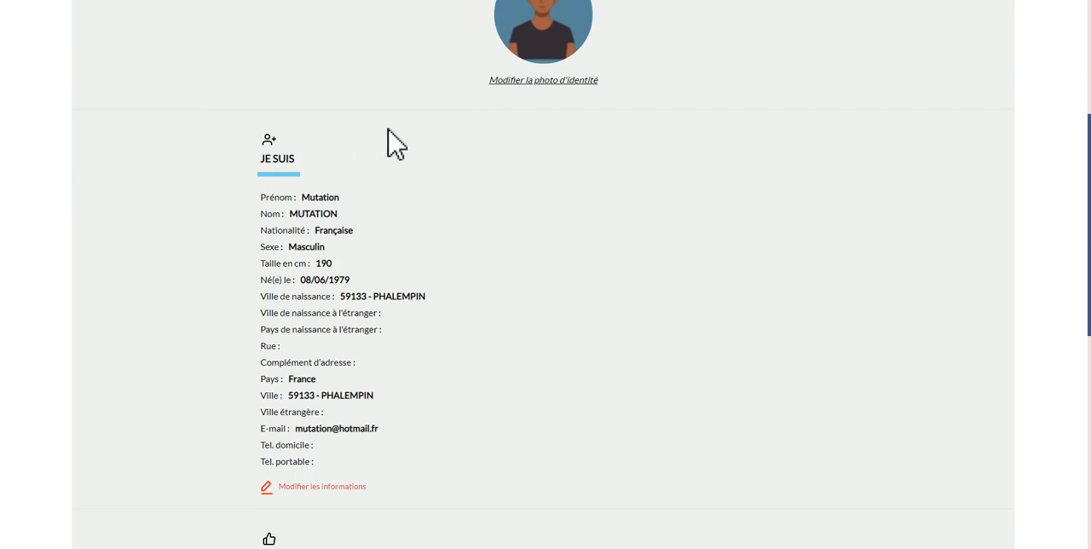
pyautogui.scroll(4, 535, 191)
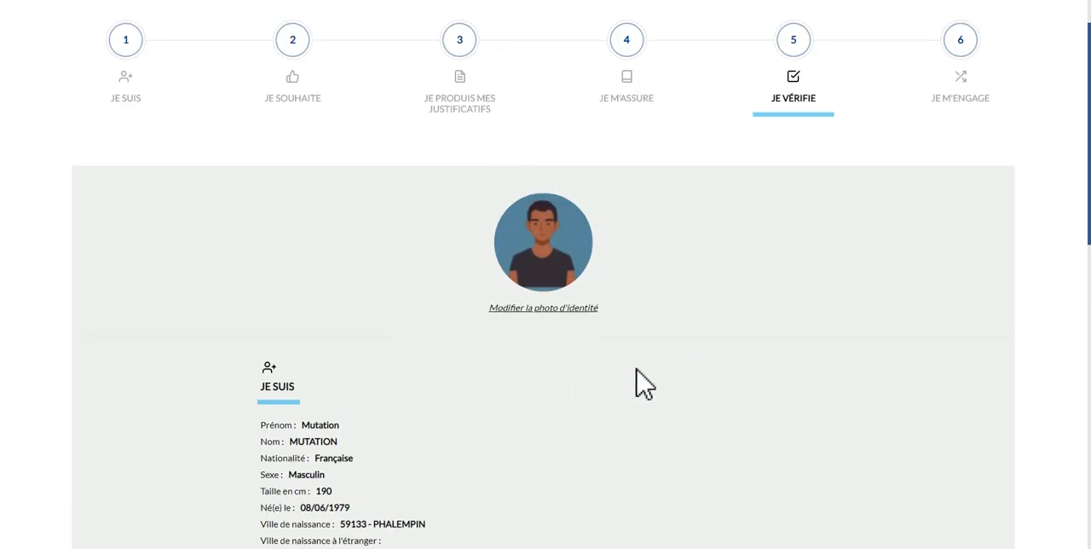
pyautogui.scroll(-3, 635, 369)
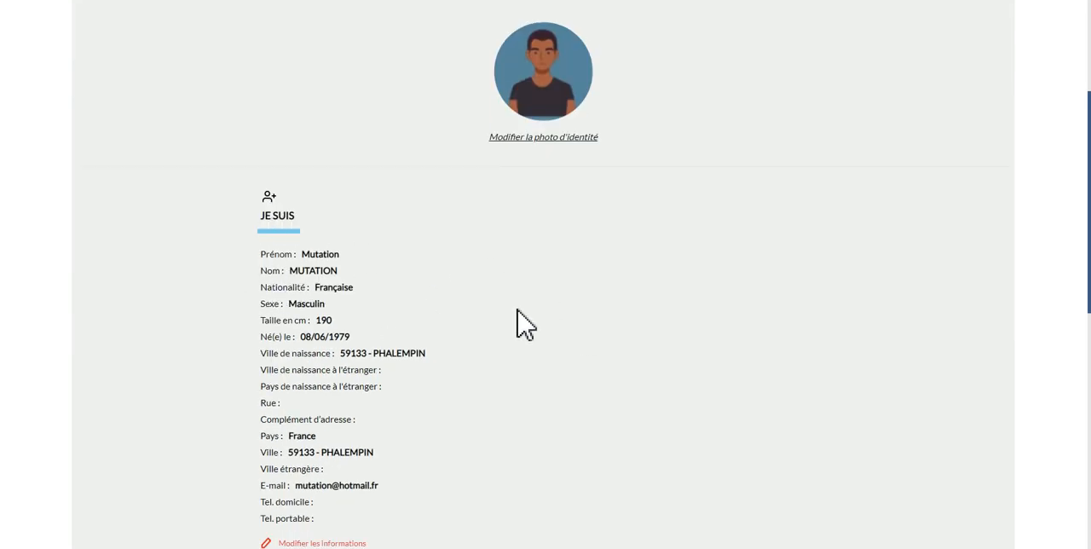
pyautogui.scroll(-2, 525, 324)
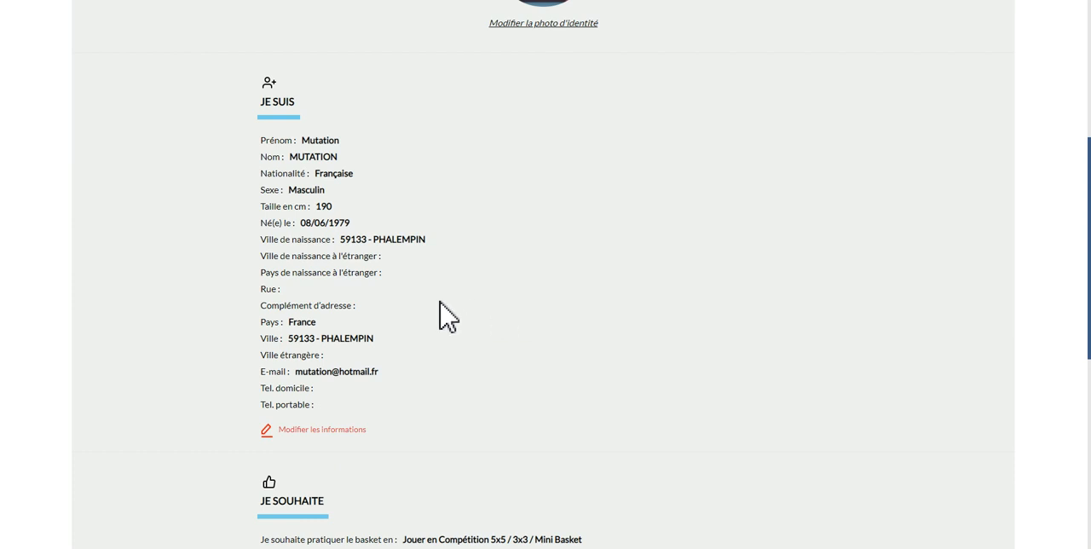
pyautogui.scroll(-1, 439, 300)
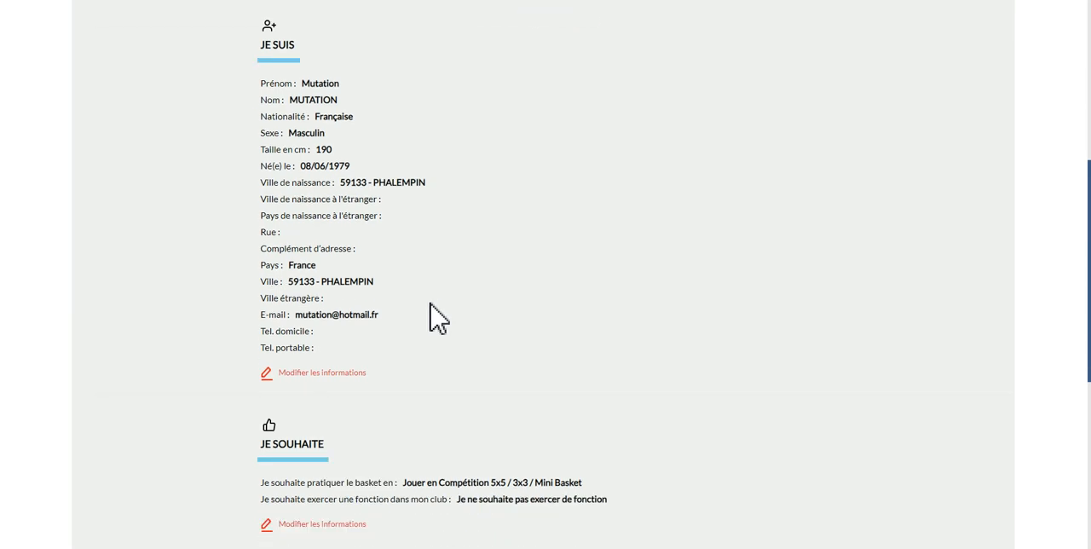
pyautogui.scroll(-3, 437, 320)
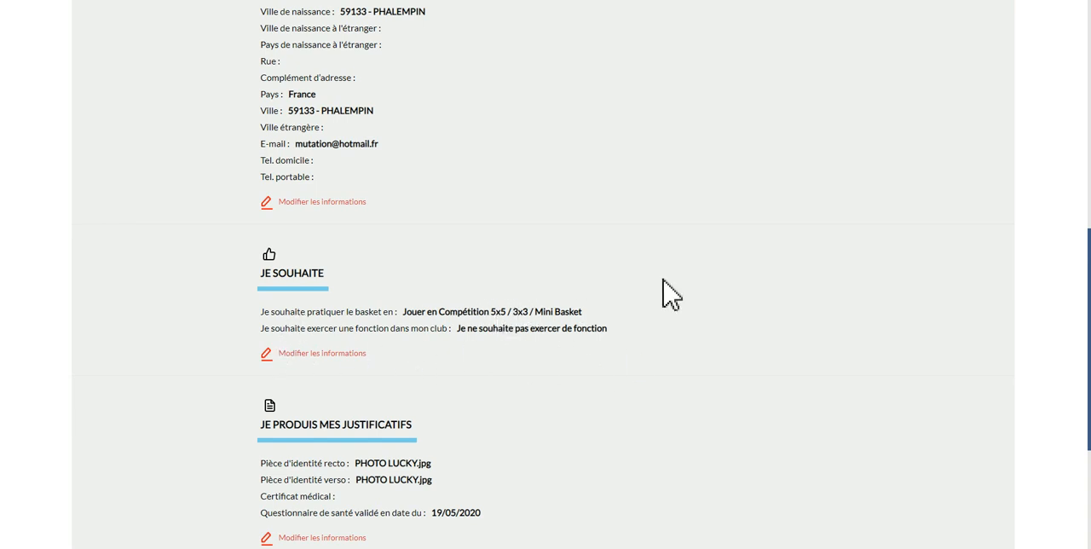
pyautogui.scroll(-2, 418, 394)
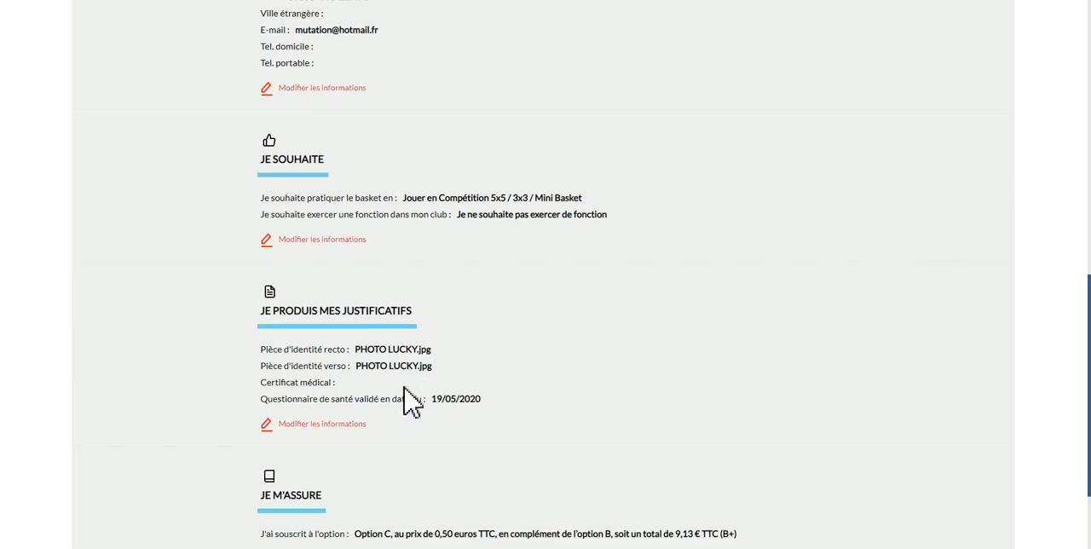
pyautogui.scroll(-2, 410, 290)
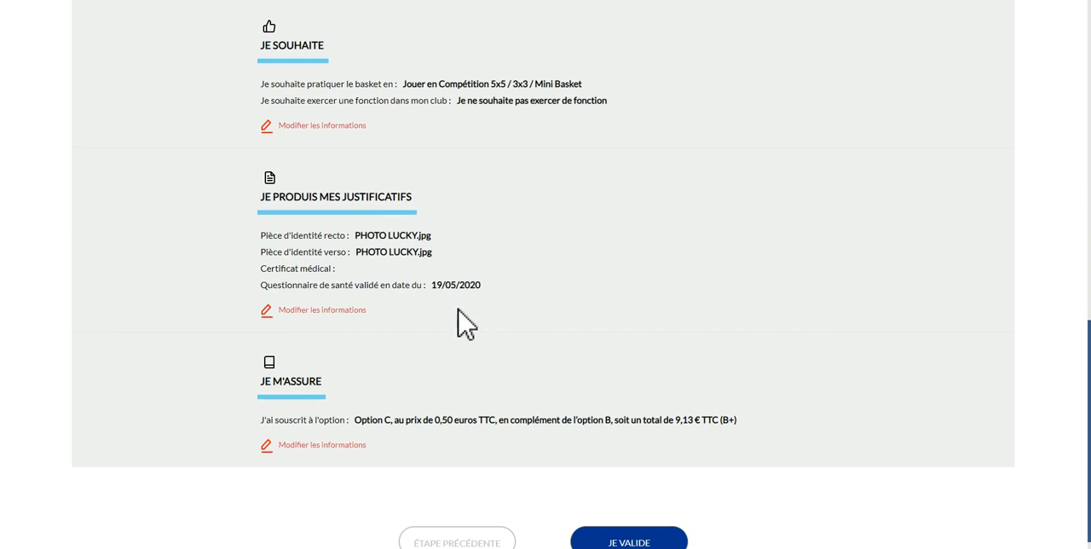
pyautogui.scroll(-1, 502, 307)
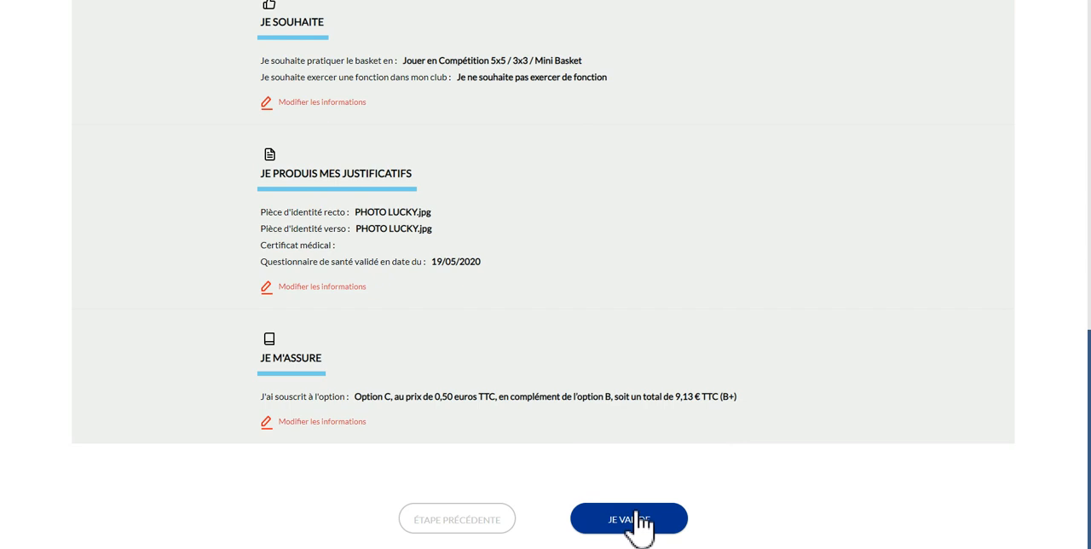
pyautogui.scroll(7, 637, 502)
pyautogui.scroll(-7, 637, 501)
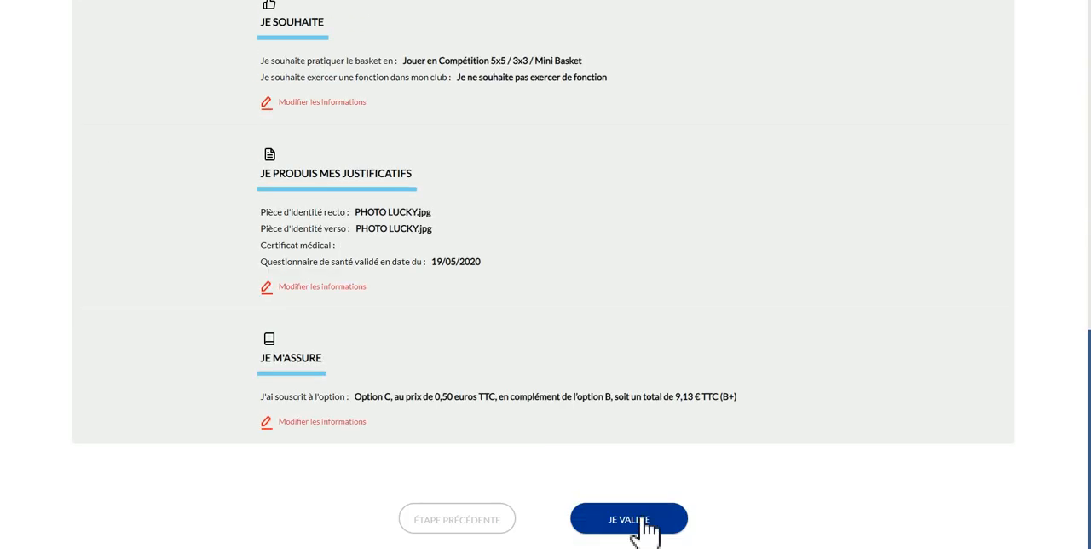
pyautogui.click(643, 450)
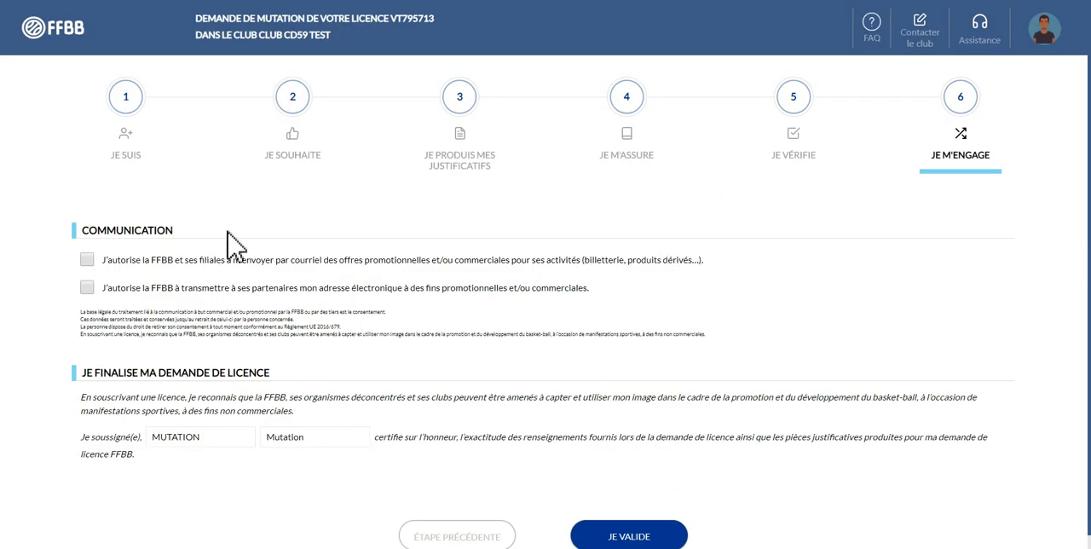
# Authorise the FFBB and its subsidiaries to send promotional offers by e-mail, and validate the final licence request
pyautogui.scroll(-1, 218, 249)
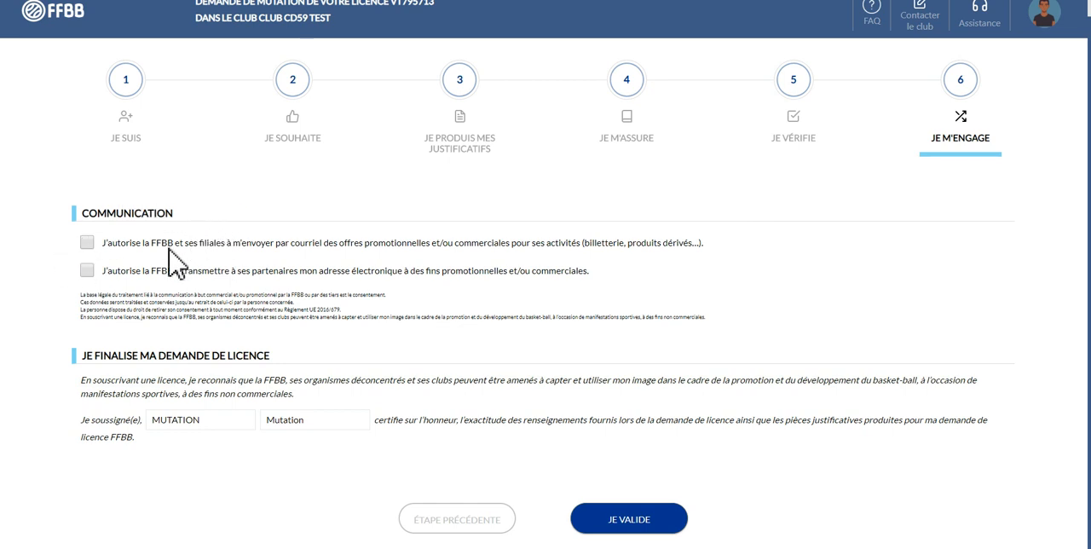
pyautogui.click(87, 243)
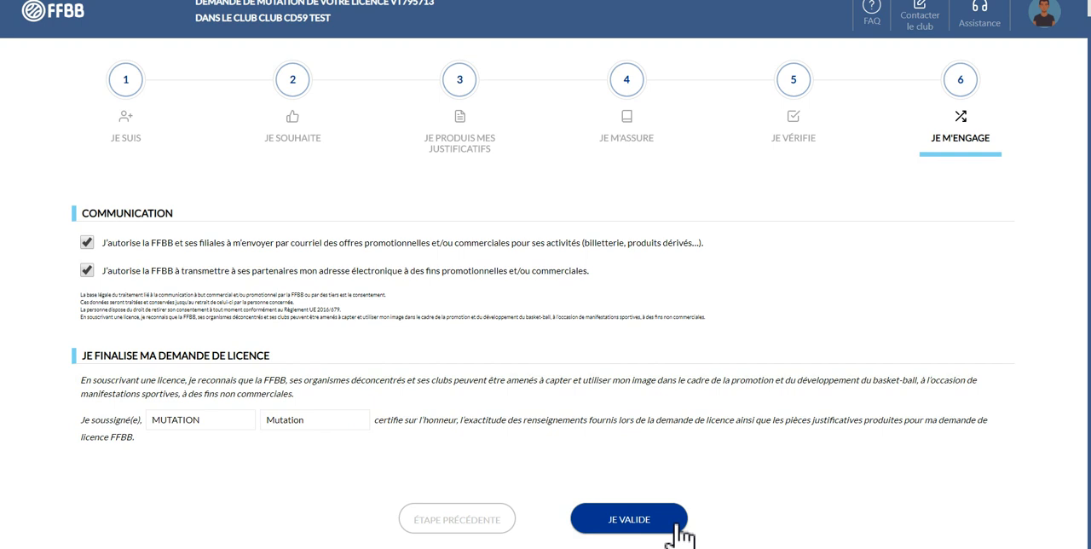
pyautogui.click(647, 530)
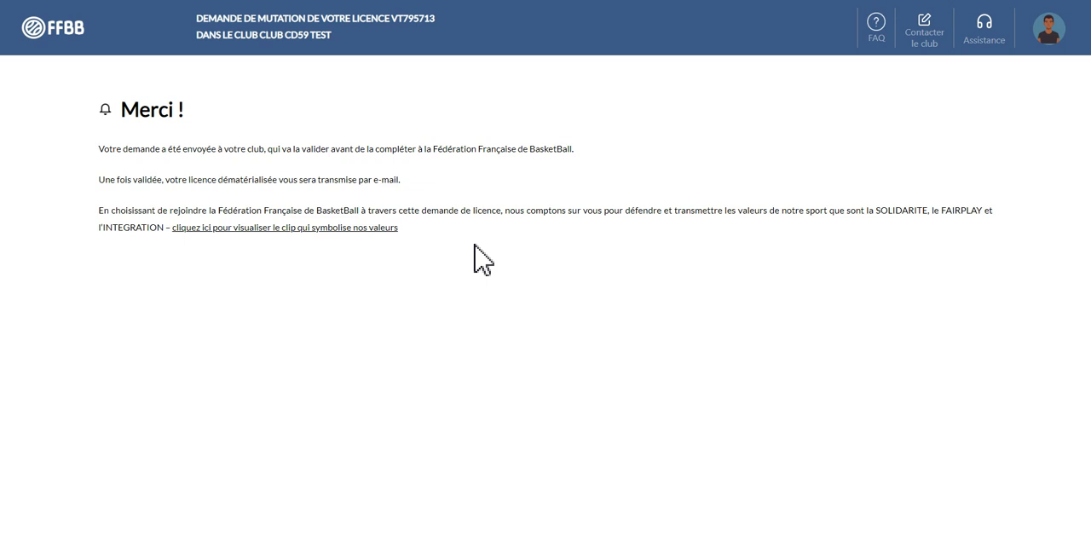
pyautogui.click(961, 548)
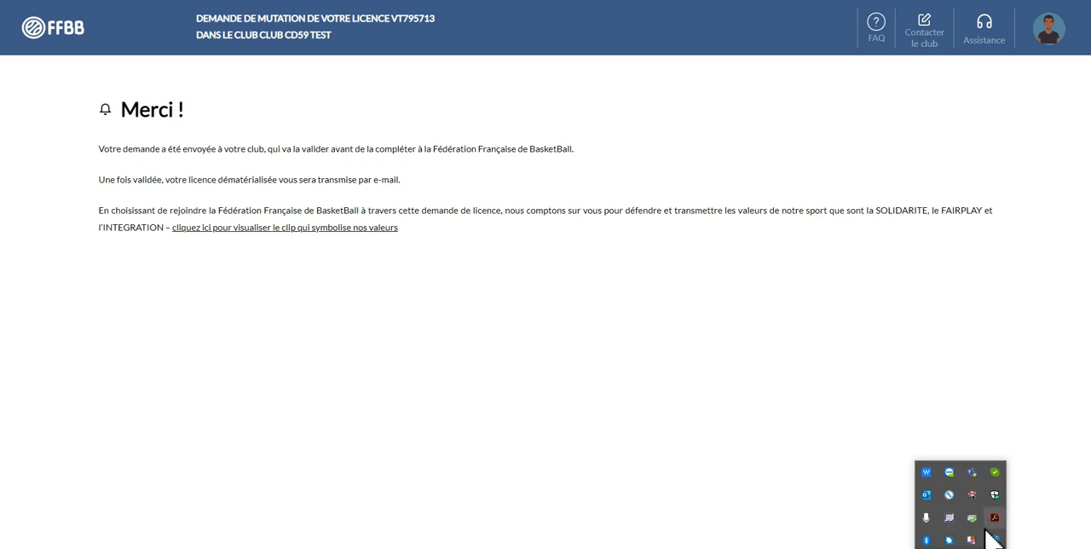
pyautogui.rightClick(974, 542)
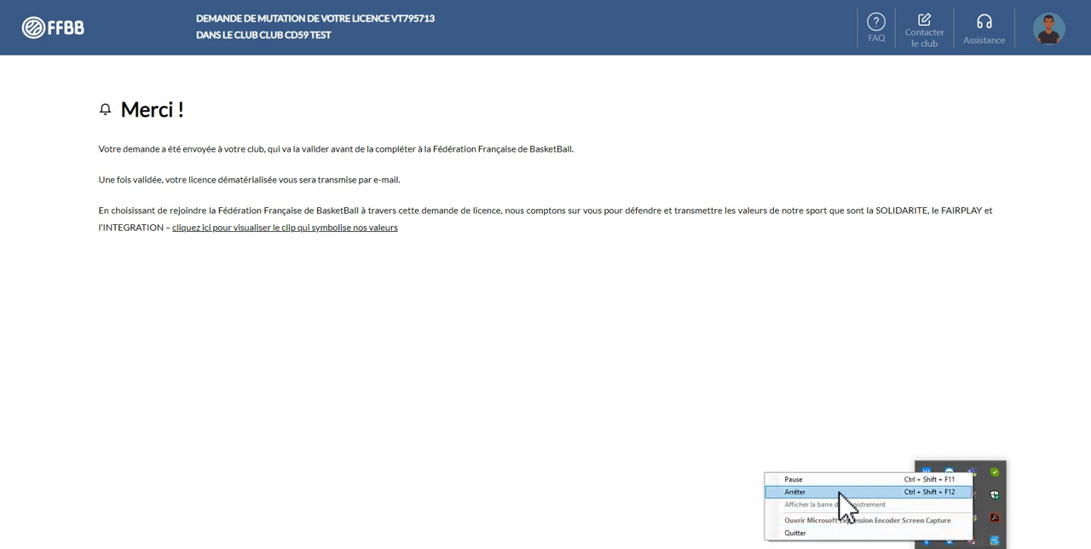